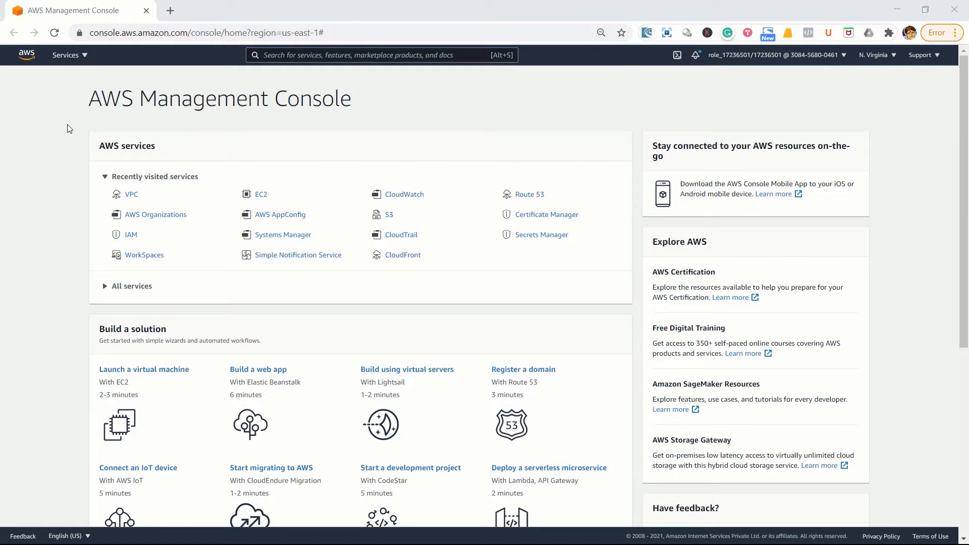
Open the S3 service from the AWS Management Console home page
{"action": "left_click", "coordinate": [66, 52]}
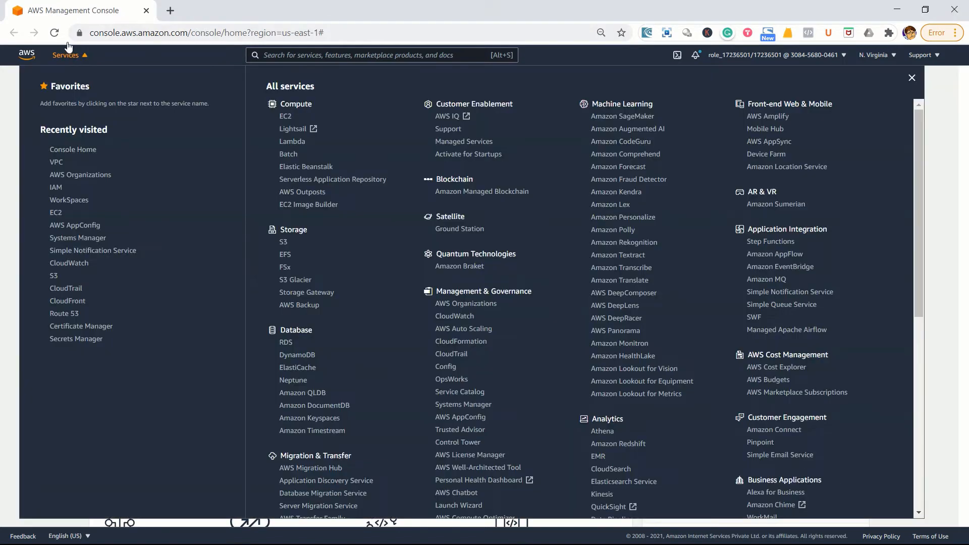
{"action": "left_click", "coordinate": [264, 54]}
{"action": "type", "text": "s"}
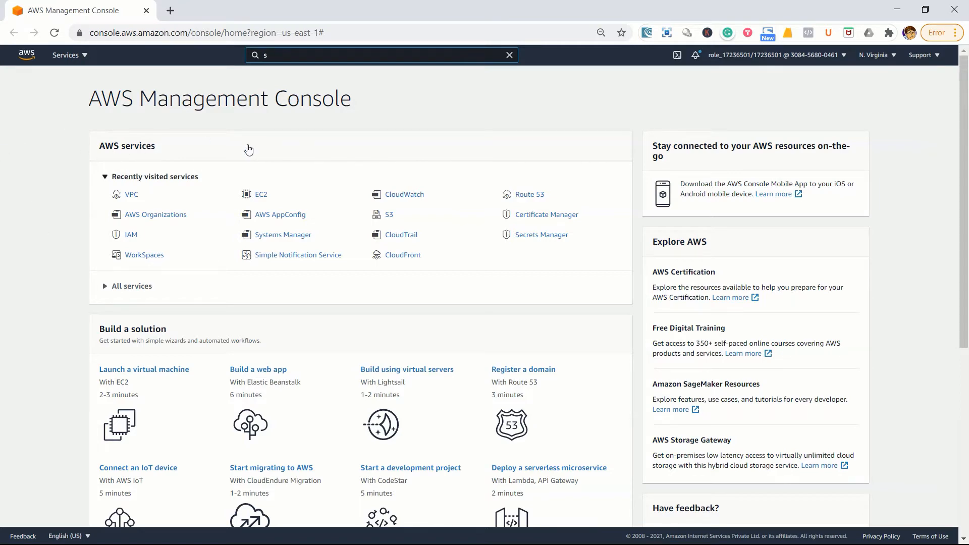
{"action": "left_click", "coordinate": [64, 54]}
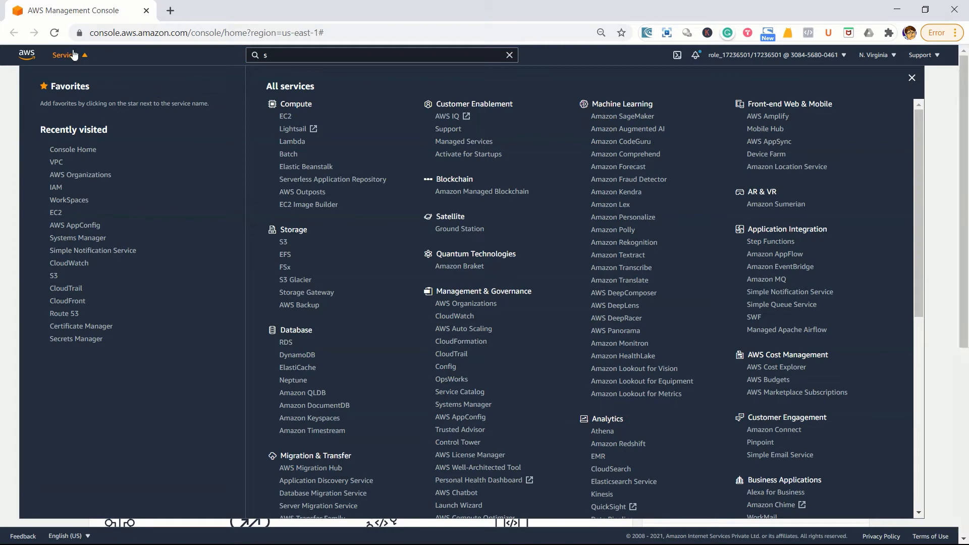
{"action": "left_click", "coordinate": [69, 50]}
{"action": "left_click", "coordinate": [388, 216]}
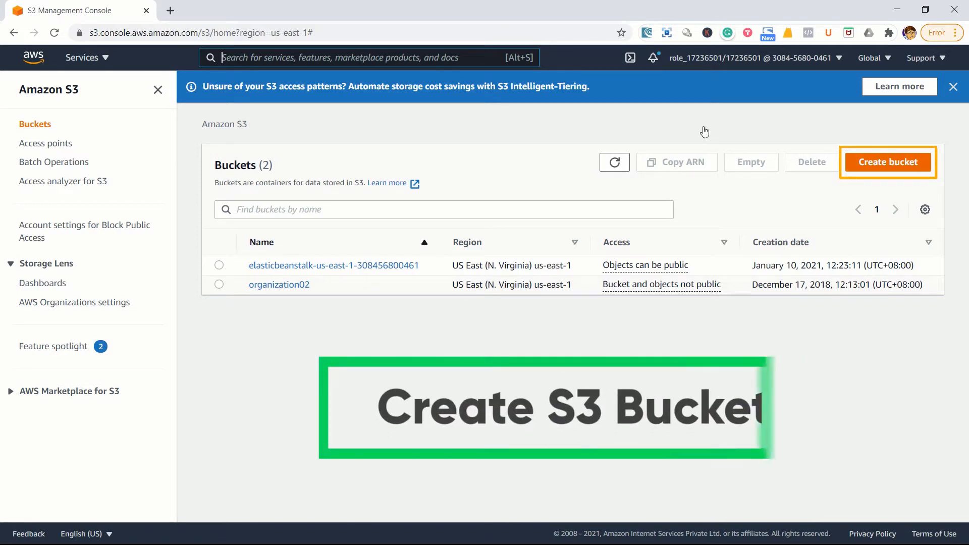
Start a new bucket and name it mys3bucket-demo-northvirginia
{"action": "left_click", "coordinate": [881, 163]}
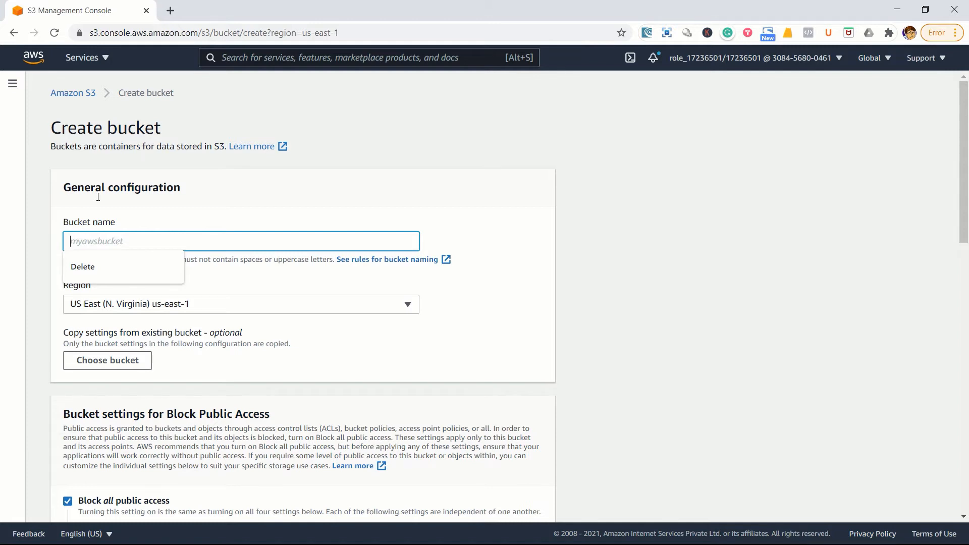
{"action": "type", "text": "mys3"}
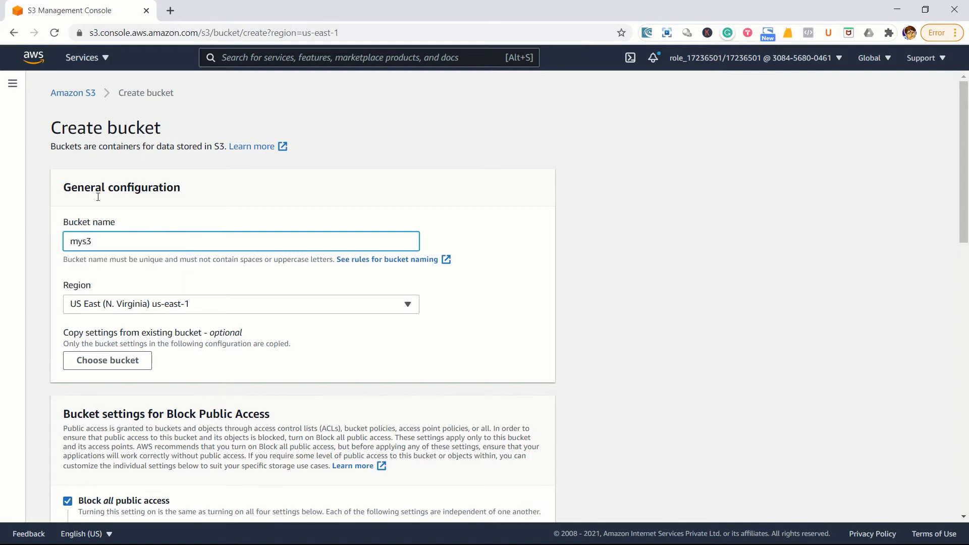
{"action": "type", "text": "bucket-demo-northvirgian"}
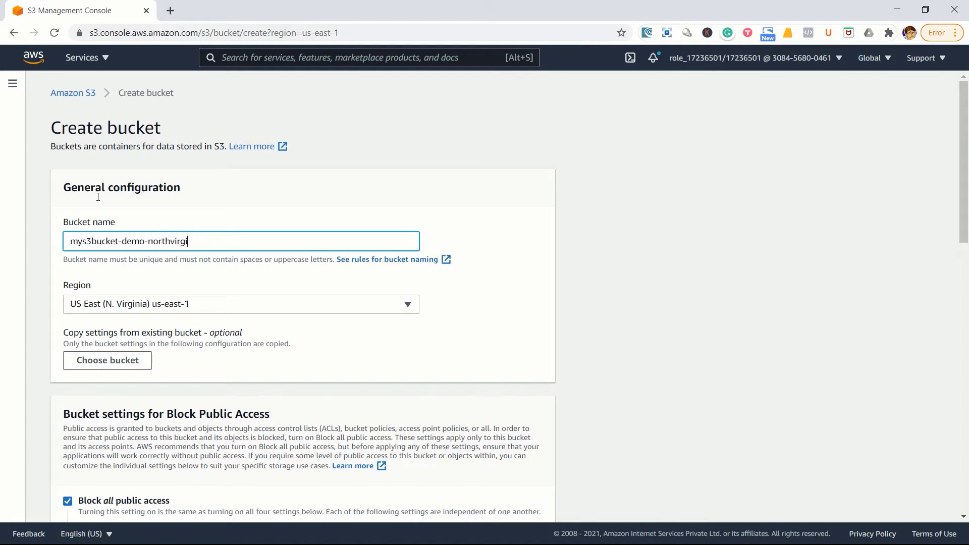
{"action": "key", "text": "BackSpace"}
{"action": "key", "text": "BackSpace"}
{"action": "type", "text": "nia"}
Turn off Block all public access and acknowledge that the bucket and its objects might become public
{"action": "scroll", "coordinate": [64, 199], "scroll_direction": "down", "scroll_amount": 5}
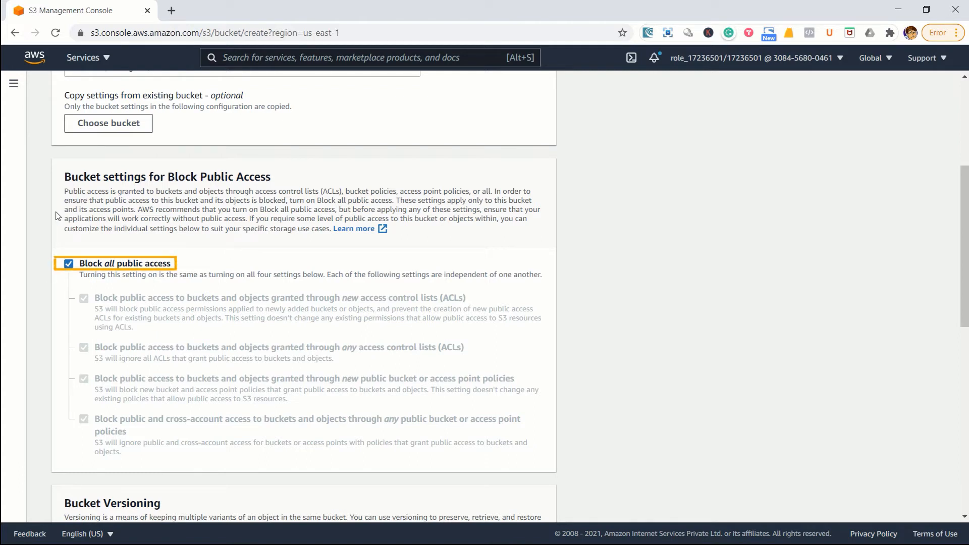
{"action": "left_click", "coordinate": [69, 264]}
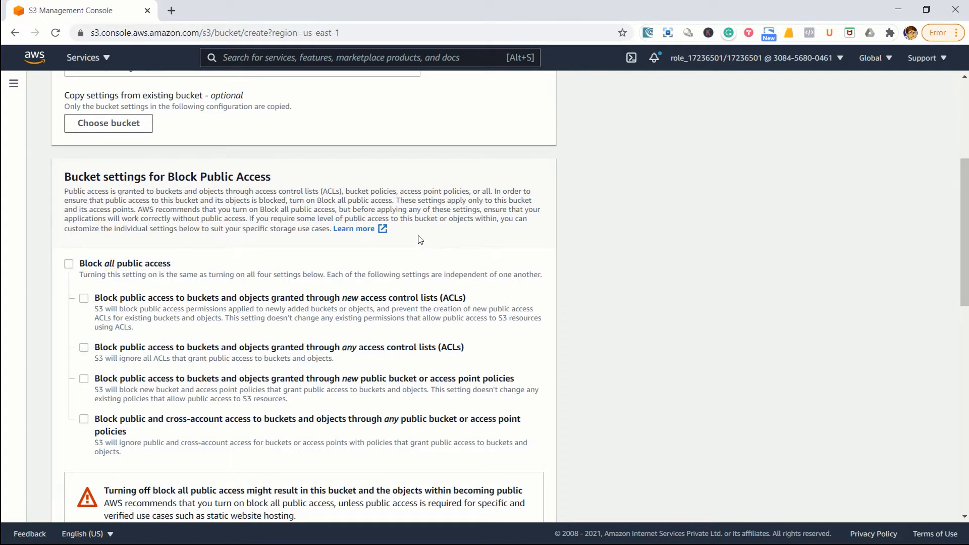
{"action": "scroll", "coordinate": [231, 283], "scroll_direction": "down", "scroll_amount": 2}
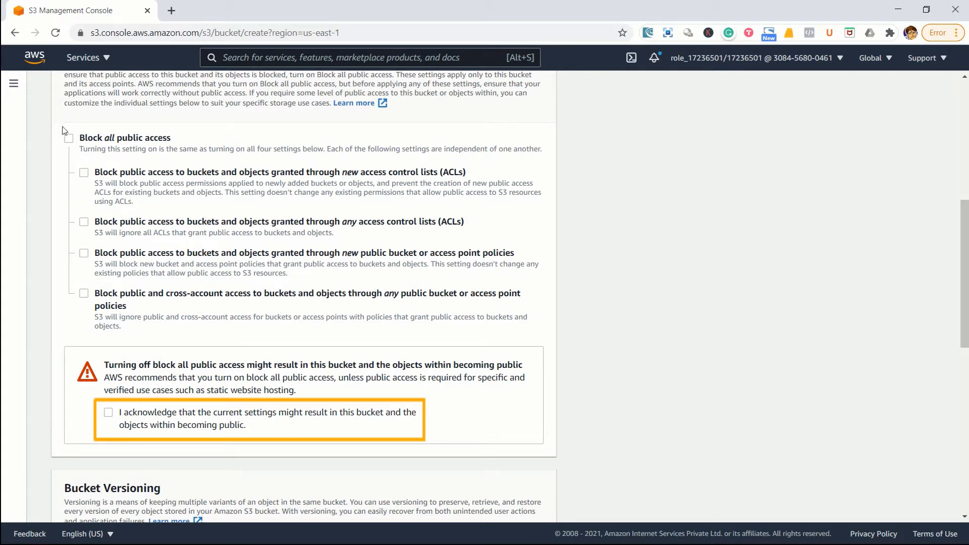
{"action": "left_click", "coordinate": [108, 412]}
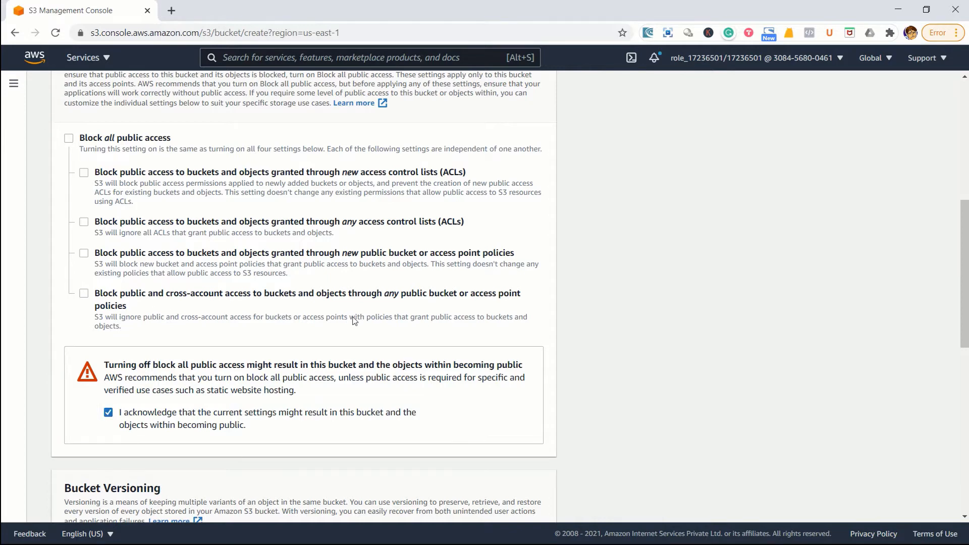
Create the bucket with versioning left disabled, and open mys3bucket-demo-northvirginia from the bucket list
{"action": "scroll", "coordinate": [354, 321], "scroll_direction": "down", "scroll_amount": 5}
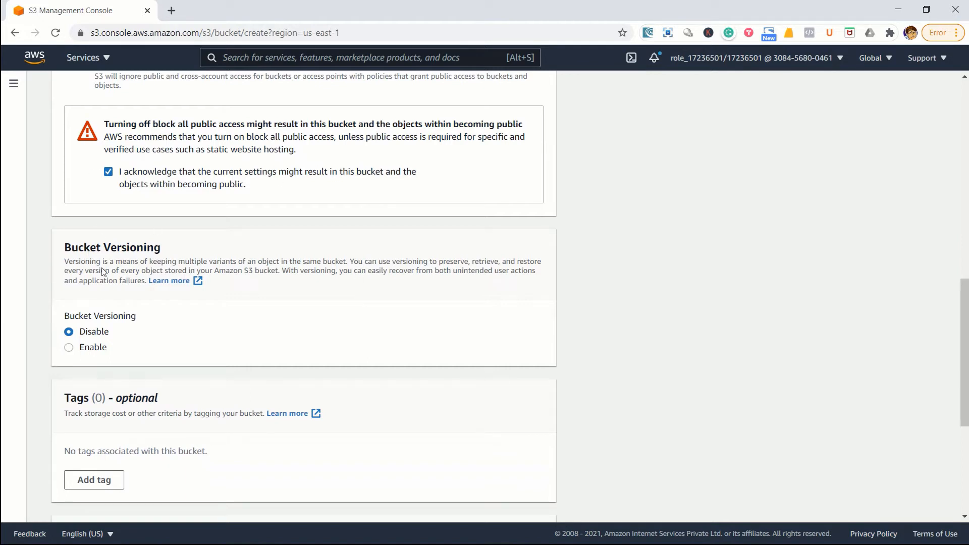
{"action": "scroll", "coordinate": [81, 341], "scroll_direction": "down", "scroll_amount": 5}
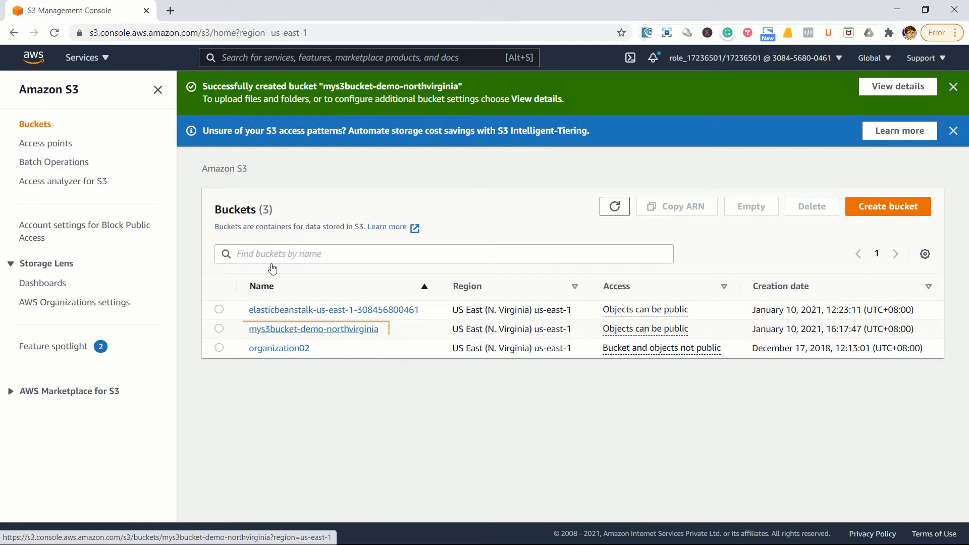
{"action": "left_click", "coordinate": [338, 329]}
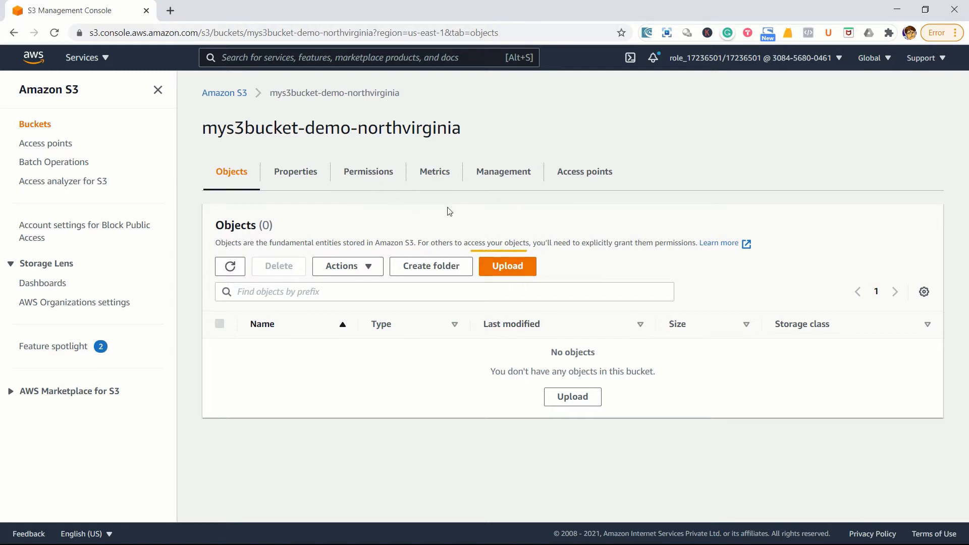
Upload AWS-S3-SamplePictureORI.png from the Pictures folder to the bucket
{"action": "left_click", "coordinate": [504, 266]}
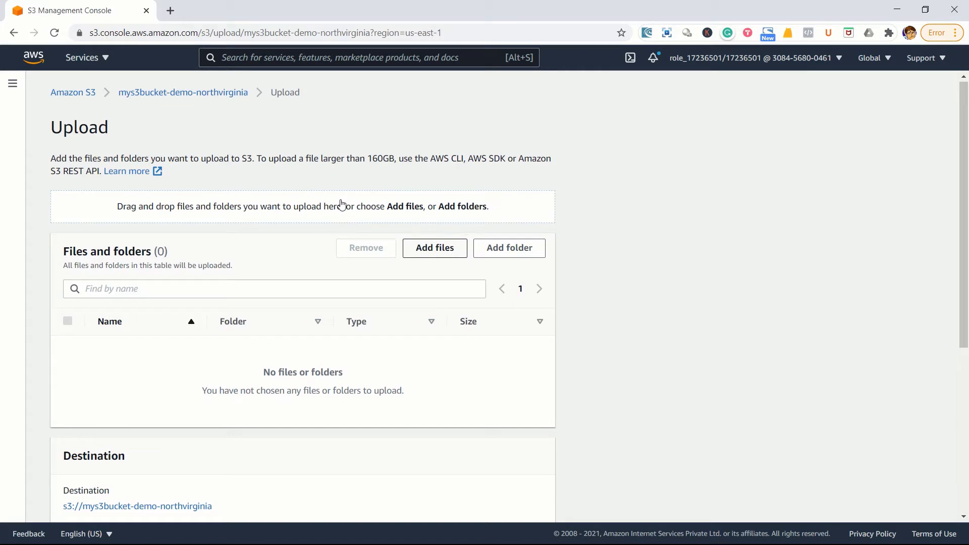
{"action": "left_click", "coordinate": [432, 250]}
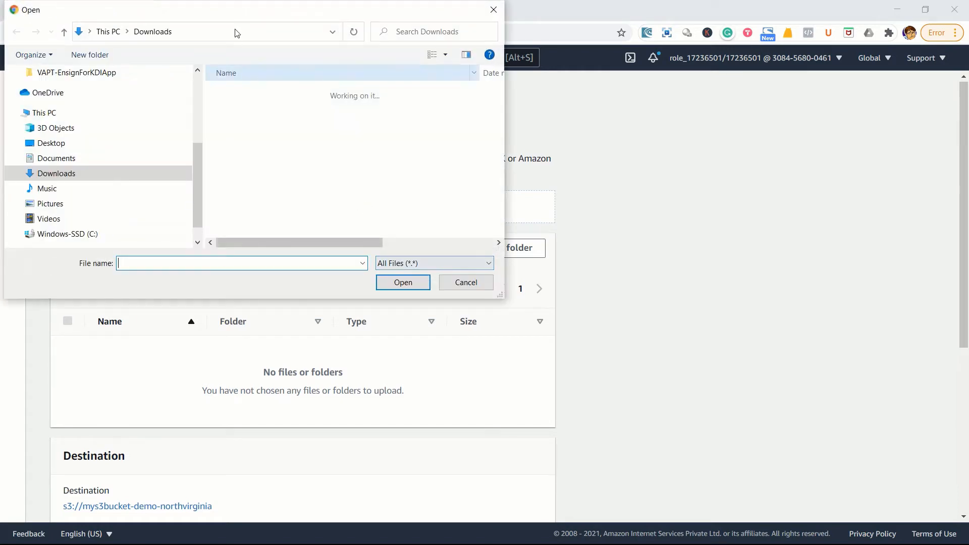
{"action": "scroll", "coordinate": [156, 130], "scroll_direction": "up", "scroll_amount": 2}
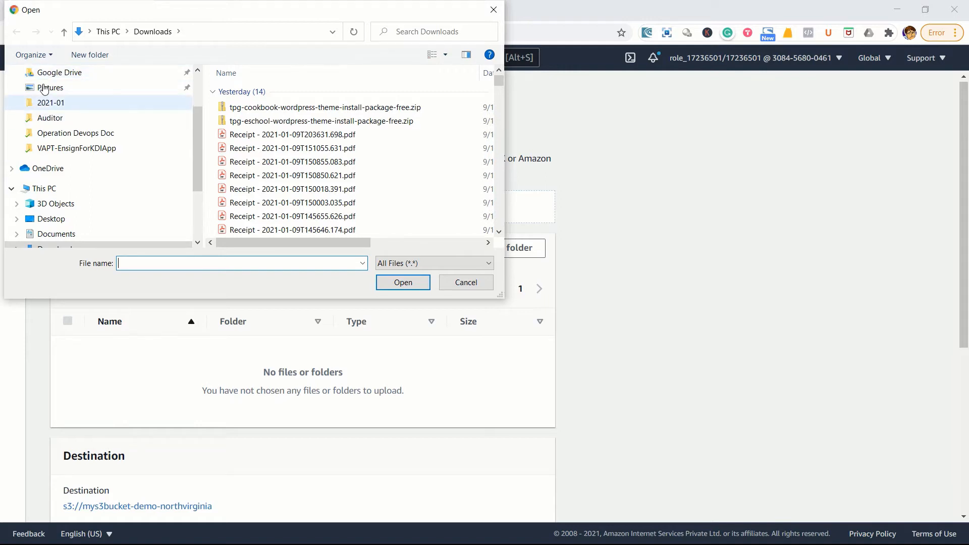
{"action": "scroll", "coordinate": [45, 97], "scroll_direction": "up", "scroll_amount": 2}
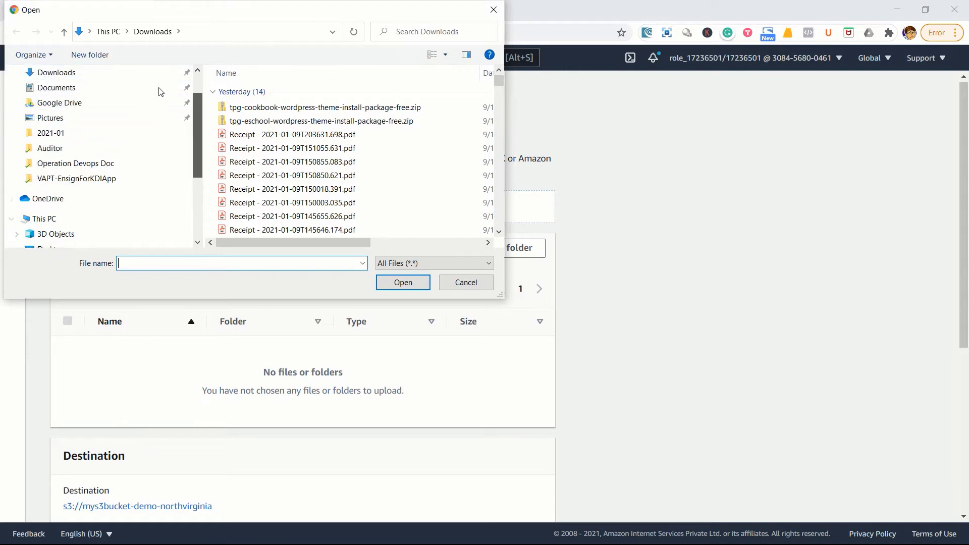
{"action": "left_click", "coordinate": [50, 158]}
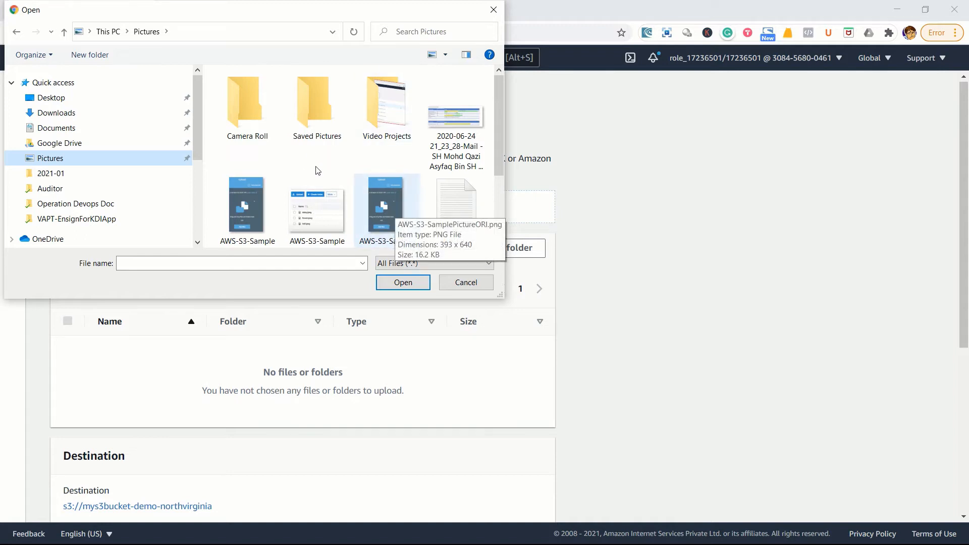
{"action": "left_click", "coordinate": [395, 208]}
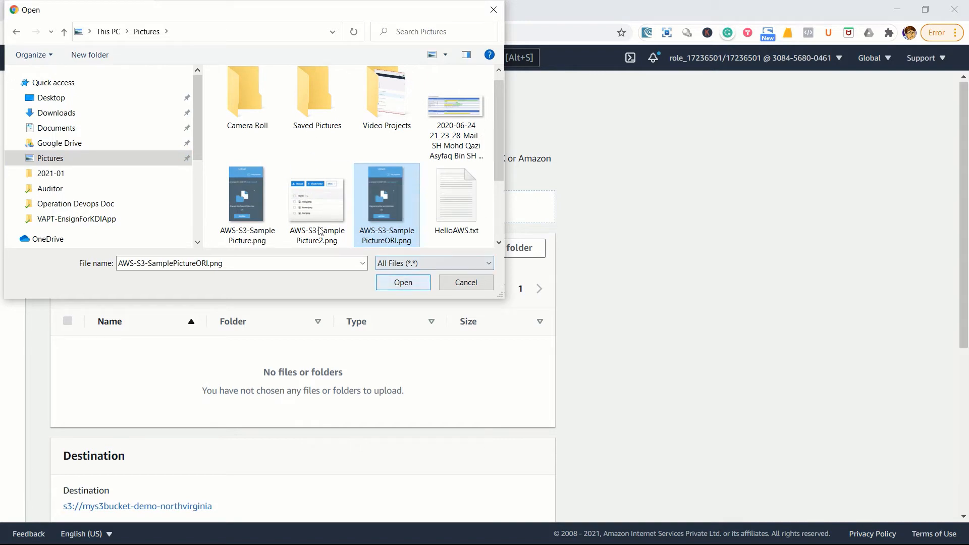
{"action": "key", "text": "Return"}
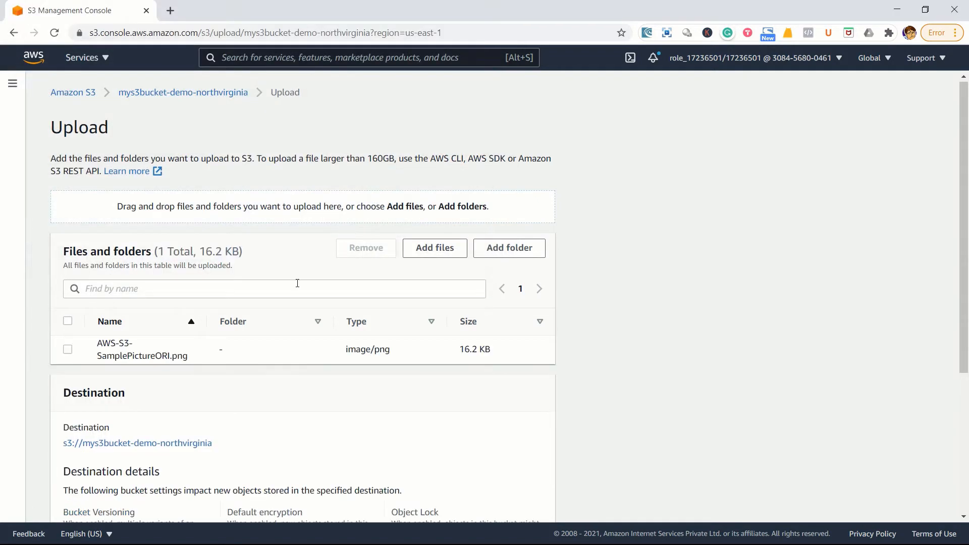
{"action": "scroll", "coordinate": [460, 272], "scroll_direction": "down", "scroll_amount": 3}
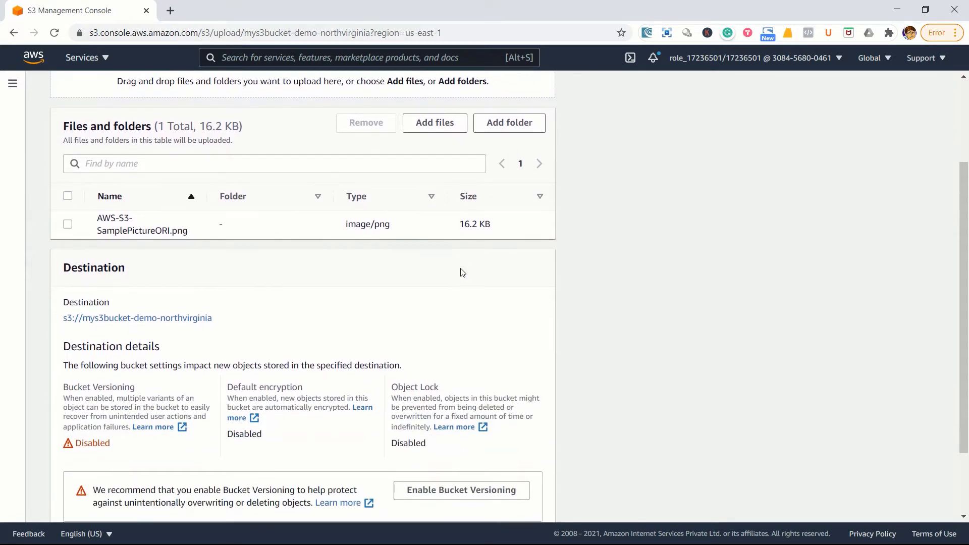
{"action": "scroll", "coordinate": [462, 273], "scroll_direction": "down", "scroll_amount": 2}
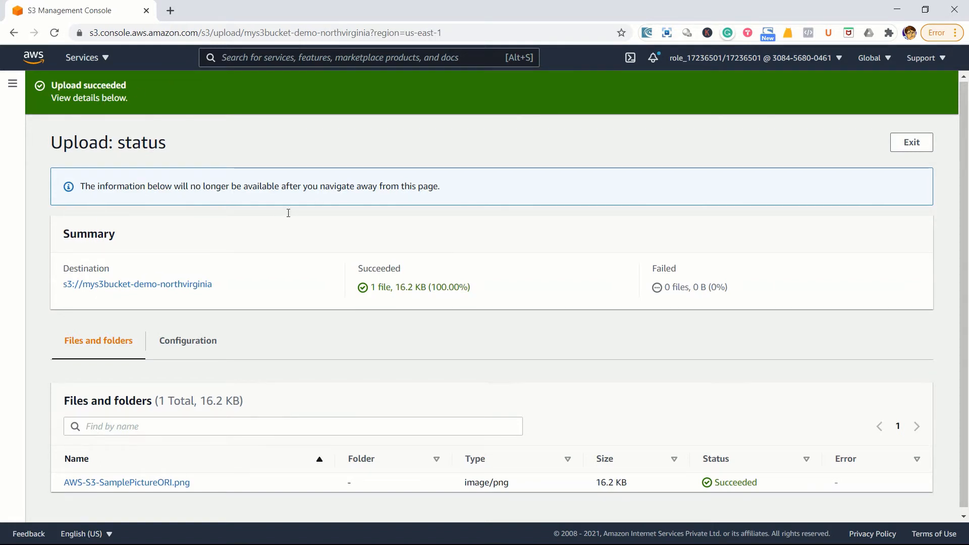
Review the upload summary and the file's type, size and status, and return to the bucket's object list
{"action": "left_click_drag", "start_coordinate": [288, 213], "coordinate": [424, 235]}
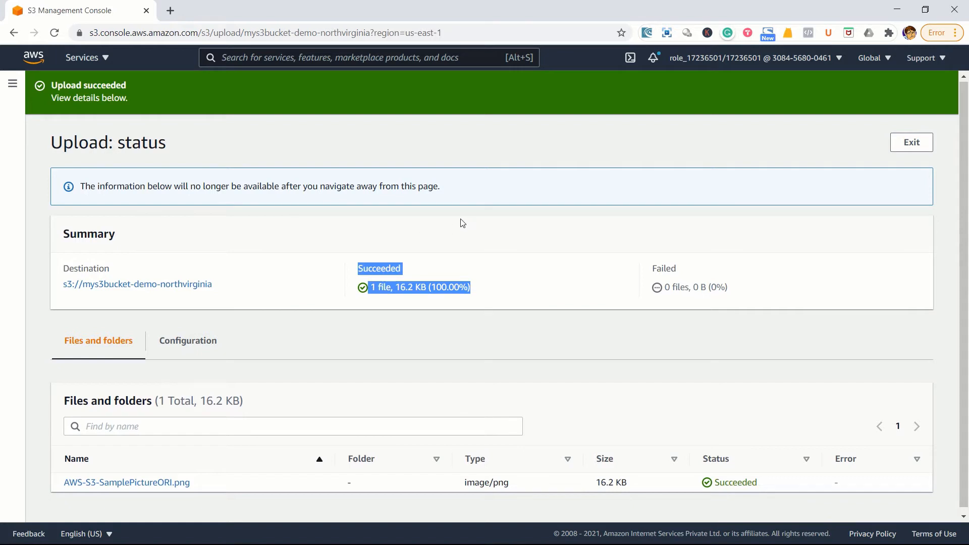
{"action": "scroll", "coordinate": [292, 326], "scroll_direction": "down", "scroll_amount": 1}
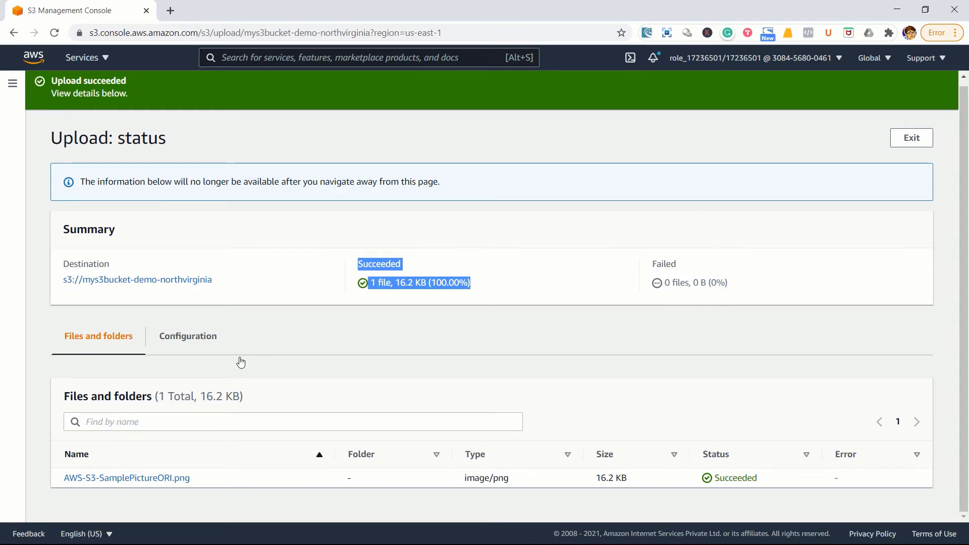
{"action": "left_click_drag", "start_coordinate": [509, 478], "coordinate": [463, 478]}
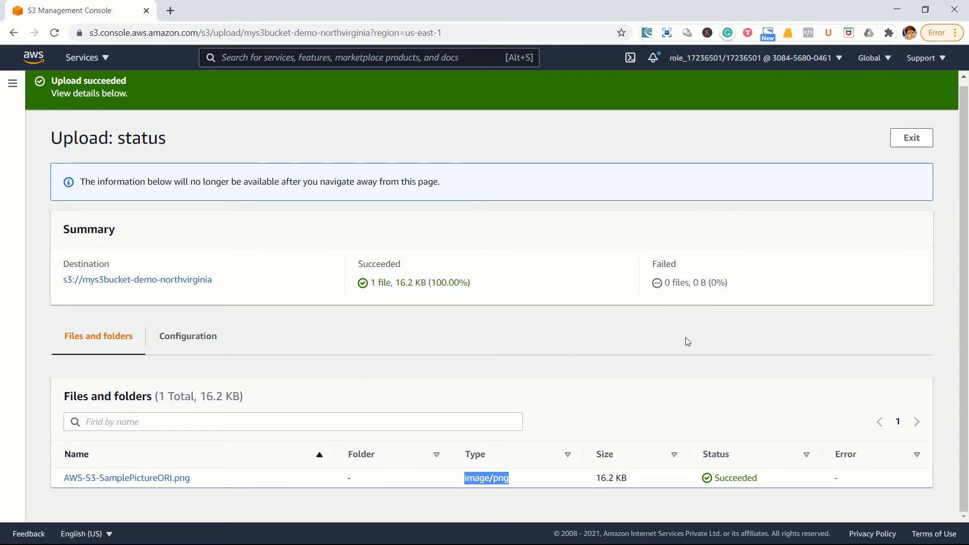
{"action": "left_click_drag", "start_coordinate": [627, 479], "coordinate": [595, 479]}
{"action": "left_click_drag", "start_coordinate": [758, 479], "coordinate": [713, 479]}
{"action": "left_click", "coordinate": [616, 387]}
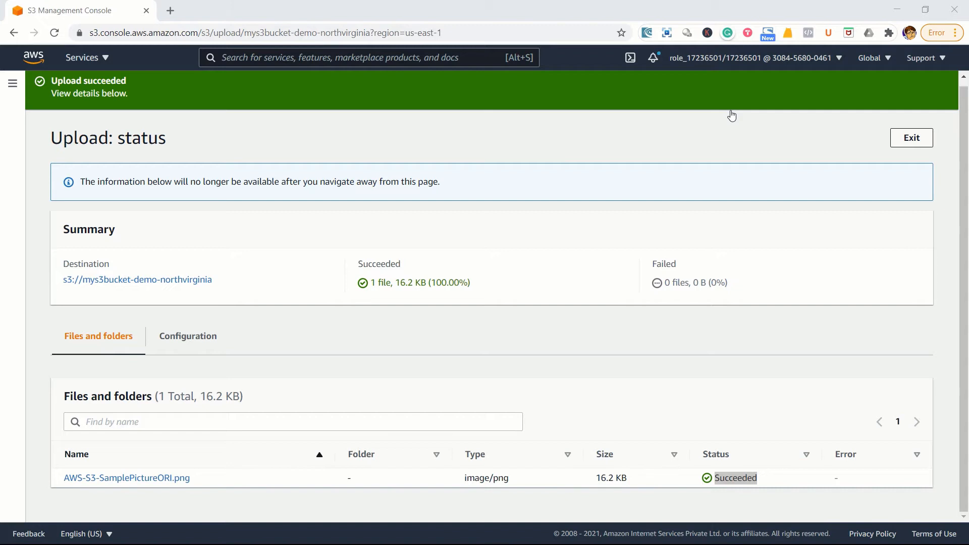
{"action": "left_click", "coordinate": [911, 138]}
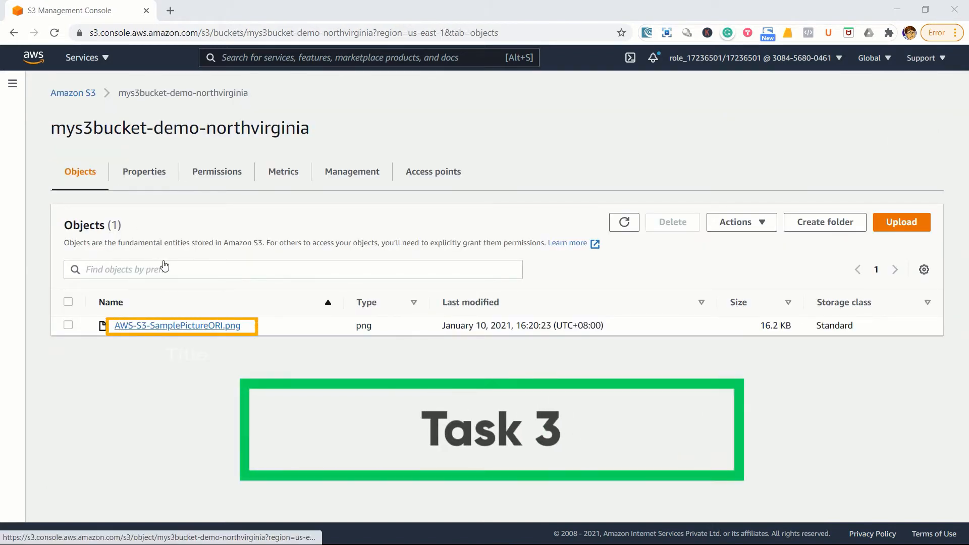
Open the details of AWS-S3-SamplePictureORI.png and follow its object URL to test public access
{"action": "left_click", "coordinate": [202, 326]}
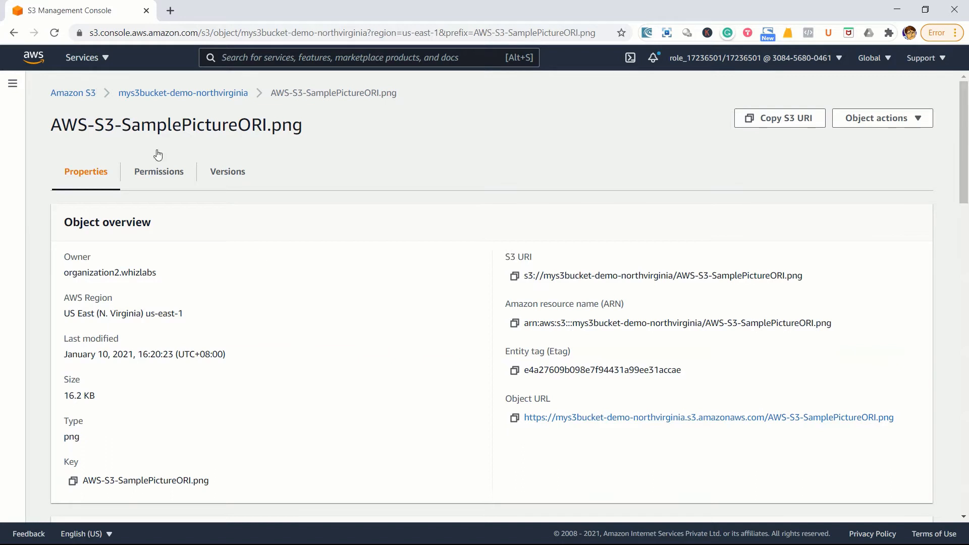
{"action": "scroll", "coordinate": [461, 225], "scroll_direction": "down", "scroll_amount": 3}
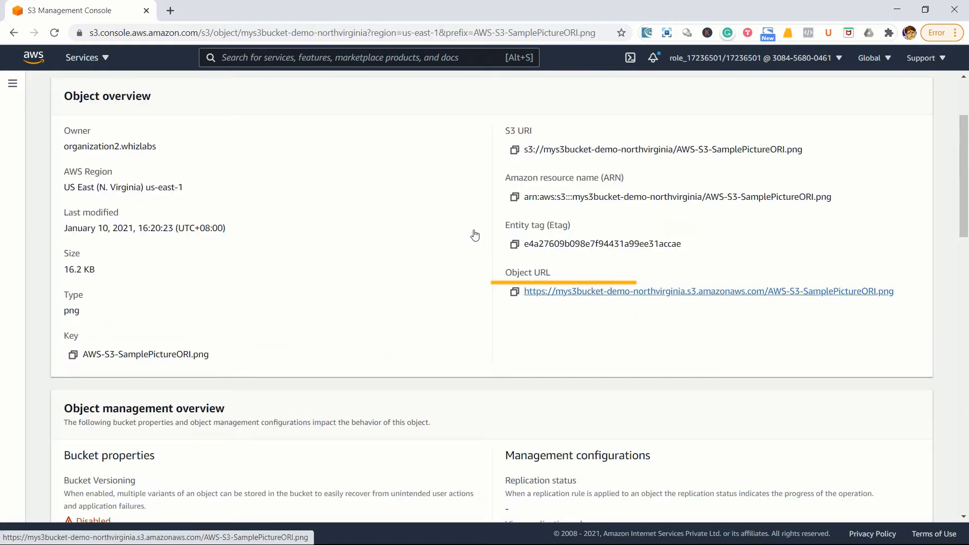
{"action": "left_click", "coordinate": [524, 237]}
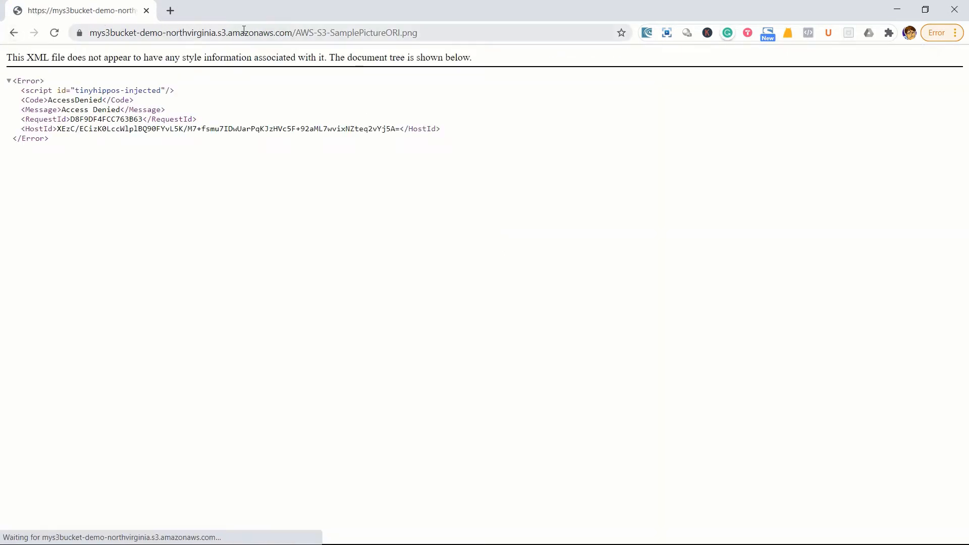
Examine the image's URL and the response message the browser returns for it
{"action": "left_click", "coordinate": [320, 31]}
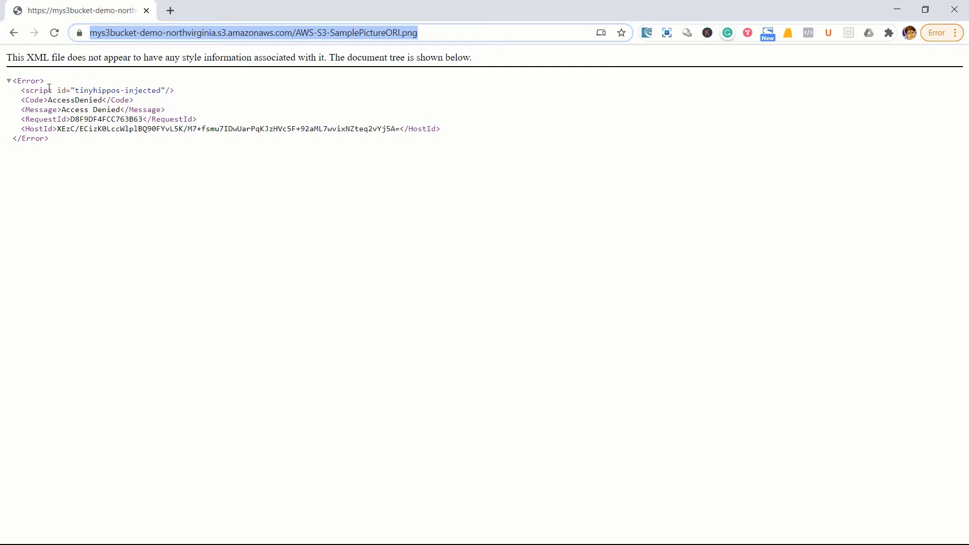
{"action": "left_click_drag", "start_coordinate": [49, 89], "coordinate": [96, 89]}
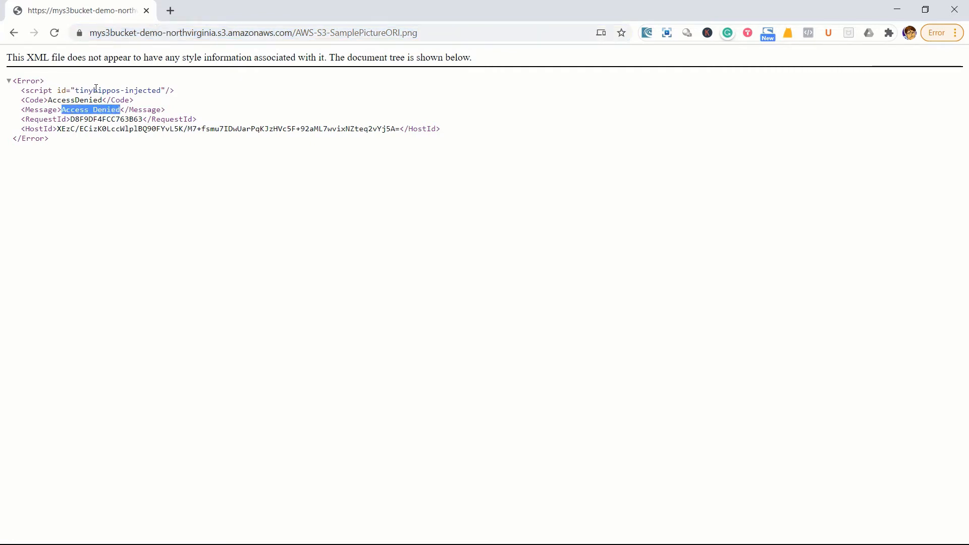
{"action": "left_click", "coordinate": [184, 114]}
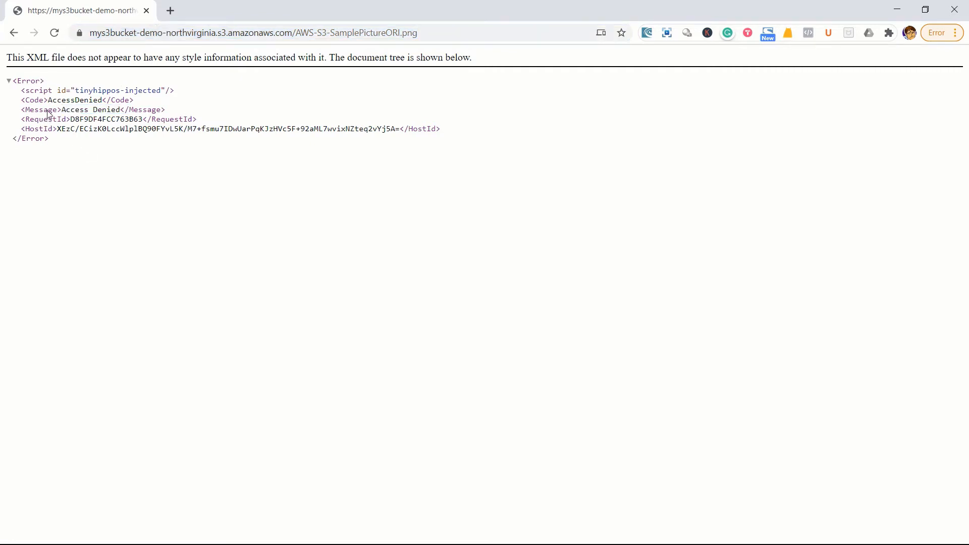
{"action": "key", "text": "ctrl+a"}
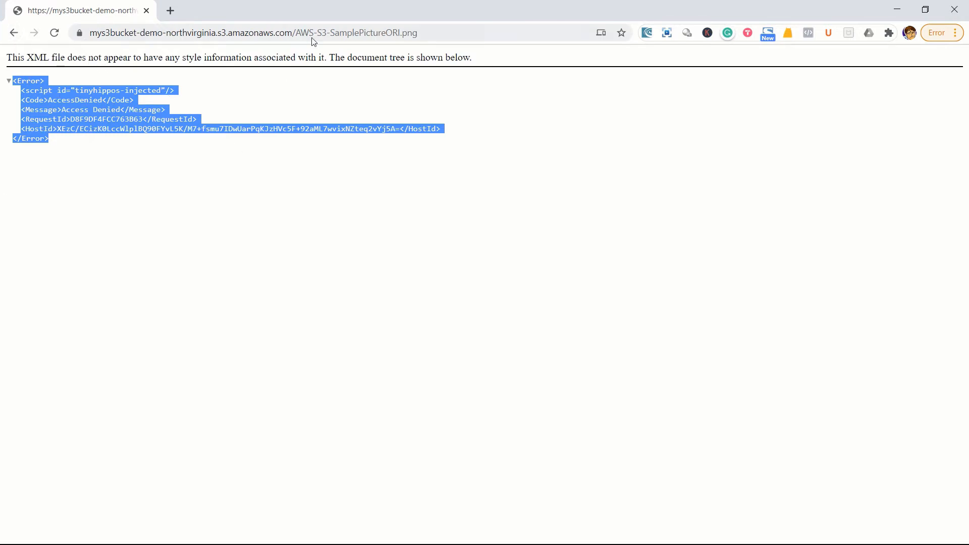
Grant Everyone (public access) read permission on the AWS-S3-SamplePictureORI.png object, acknowledge the effects, and save the access control list
{"action": "left_click", "coordinate": [14, 33]}
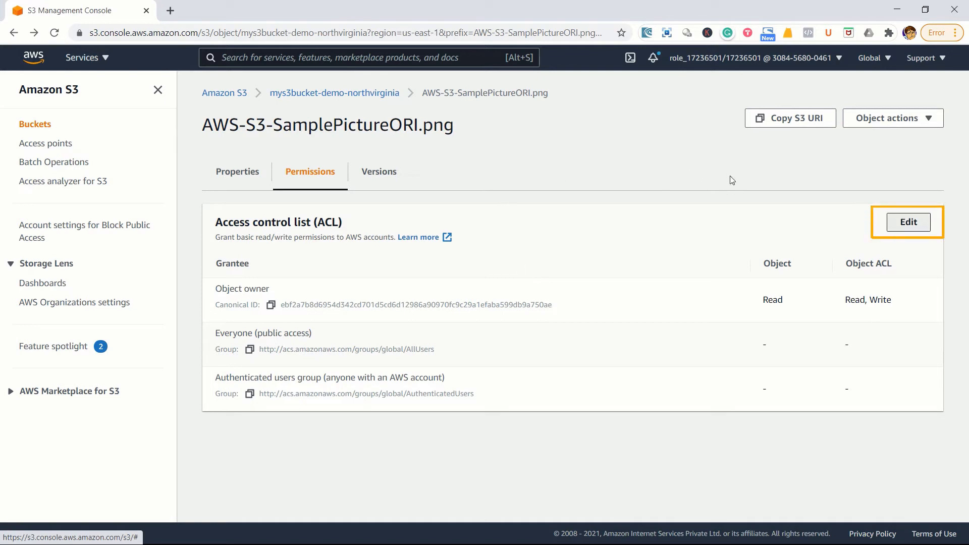
{"action": "left_click", "coordinate": [908, 222]}
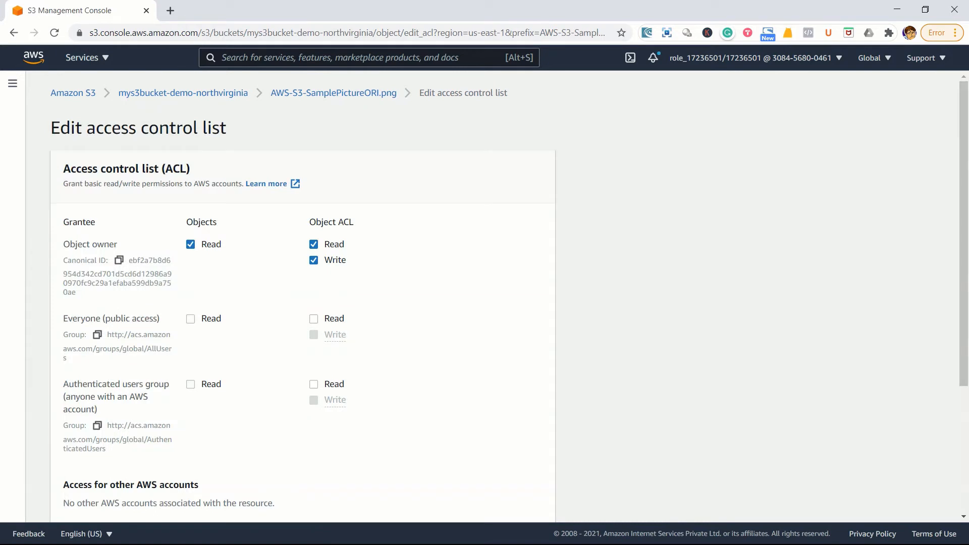
{"action": "scroll", "coordinate": [335, 309], "scroll_direction": "down", "scroll_amount": 1}
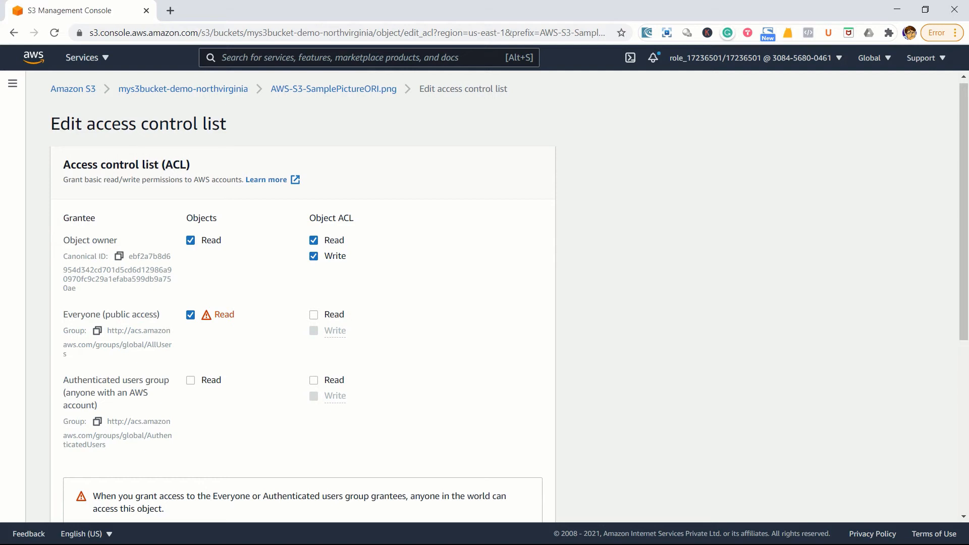
{"action": "scroll", "coordinate": [244, 268], "scroll_direction": "down", "scroll_amount": 2}
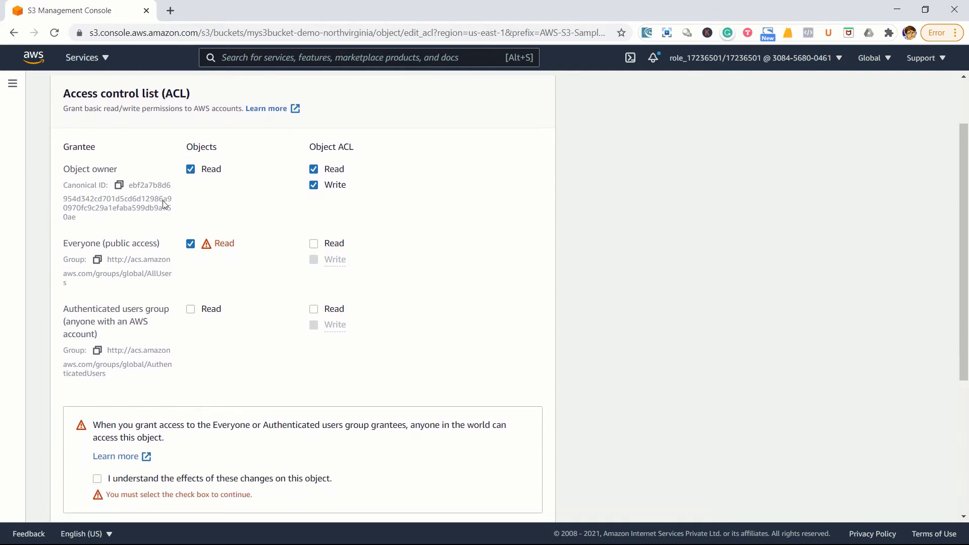
{"action": "scroll", "coordinate": [169, 188], "scroll_direction": "down", "scroll_amount": 1}
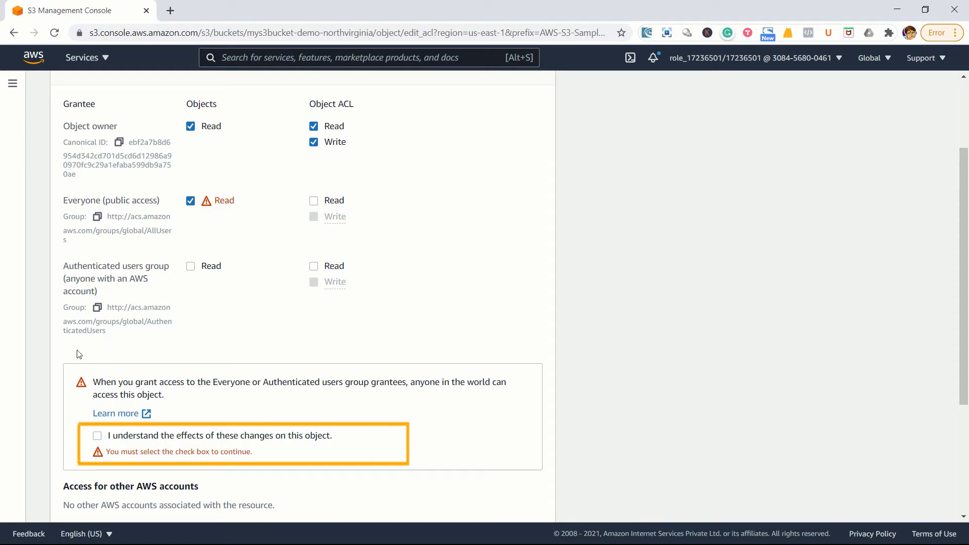
{"action": "left_click", "coordinate": [97, 436]}
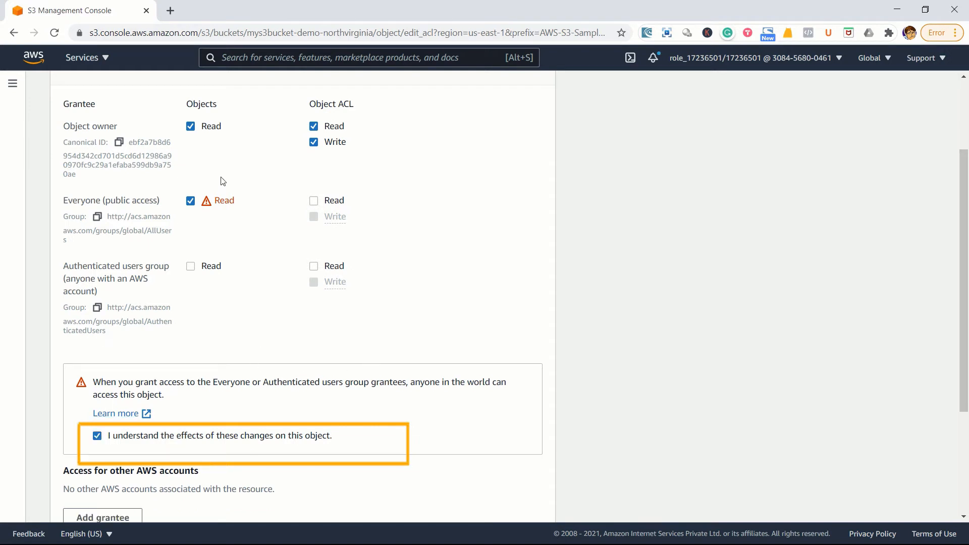
{"action": "scroll", "coordinate": [364, 310], "scroll_direction": "down", "scroll_amount": 3}
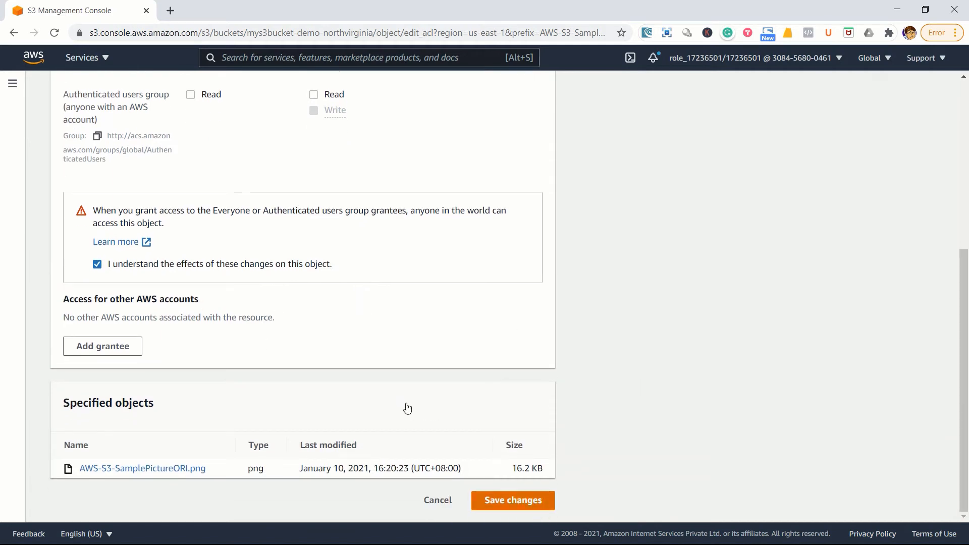
{"action": "left_click", "coordinate": [512, 500]}
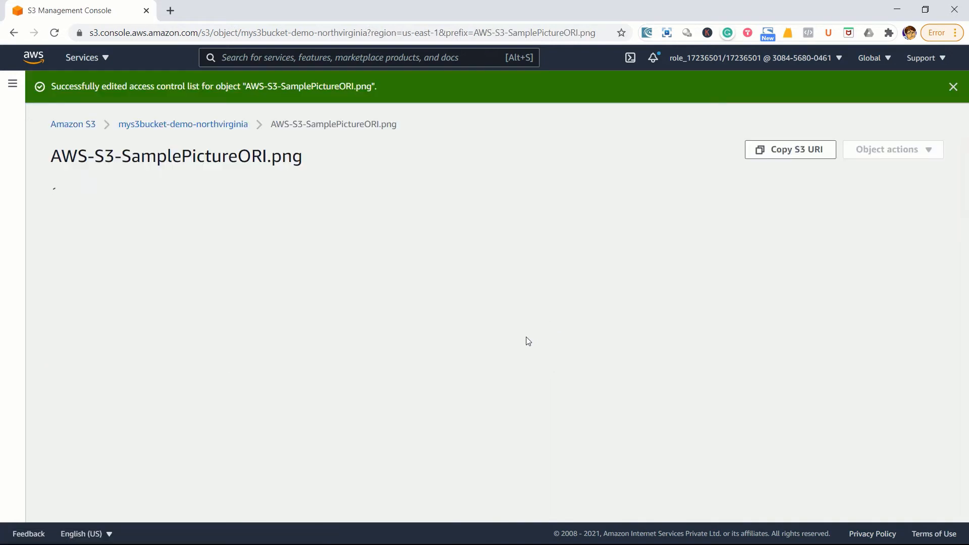
Test the image's object URL in a separate browser tab, and close that tab when done
{"action": "scroll", "coordinate": [493, 343], "scroll_direction": "down", "scroll_amount": 1}
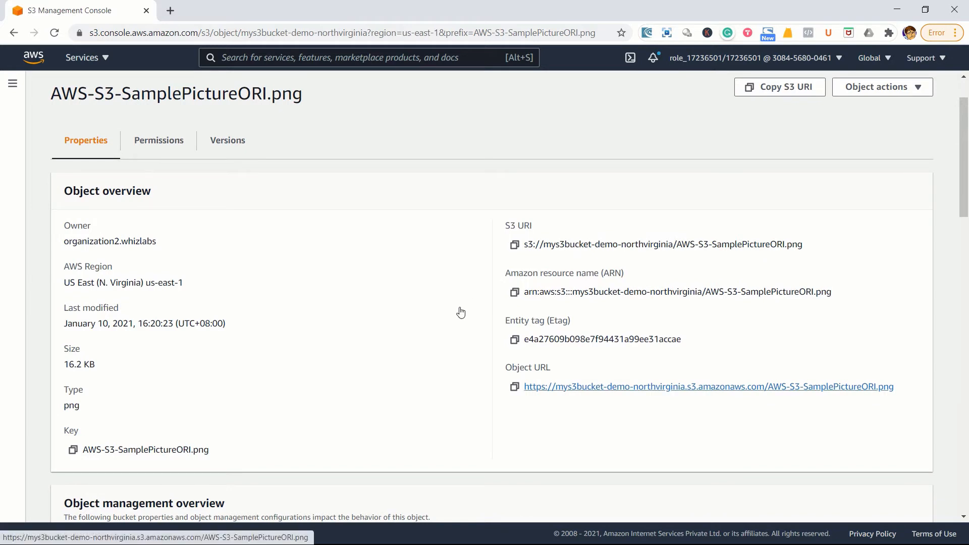
{"action": "right_click", "coordinate": [577, 387]}
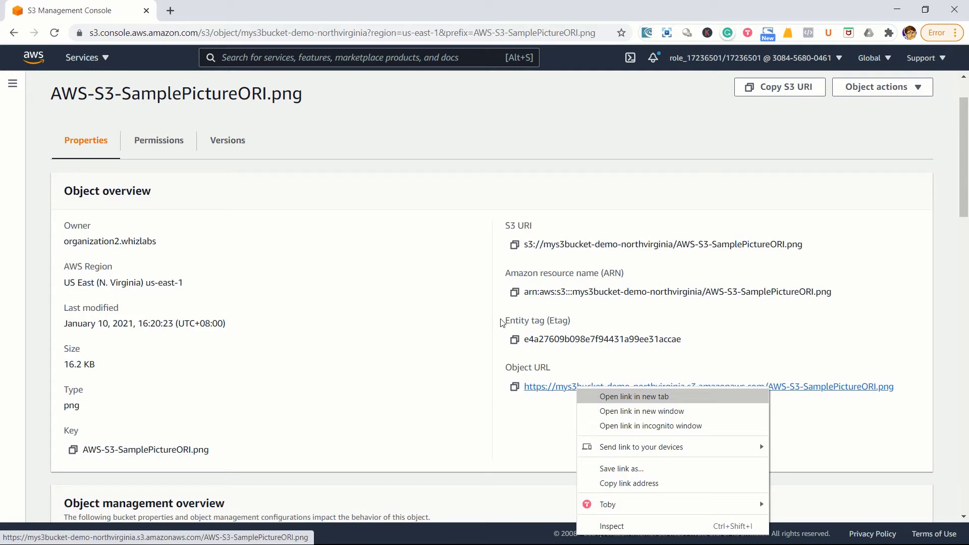
{"action": "left_click", "coordinate": [633, 396]}
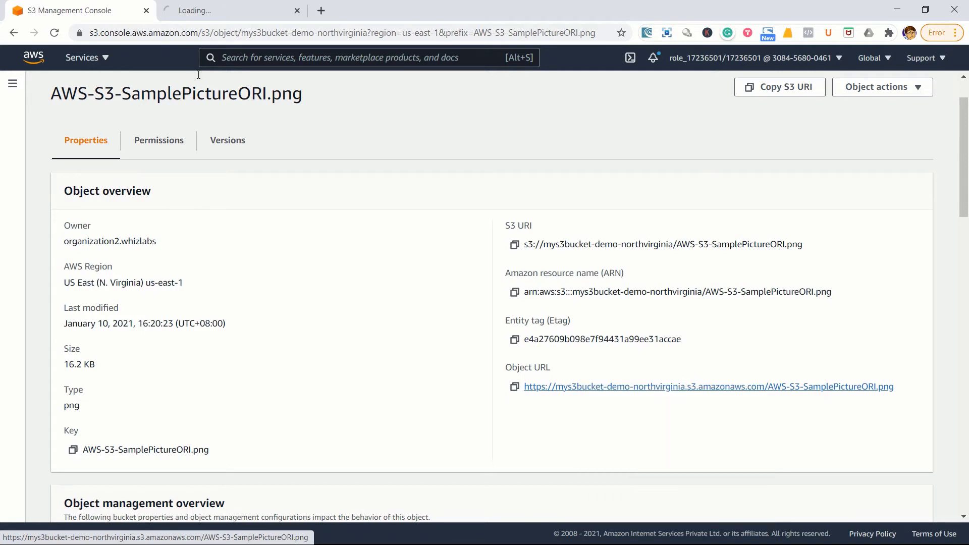
{"action": "left_click", "coordinate": [172, 10]}
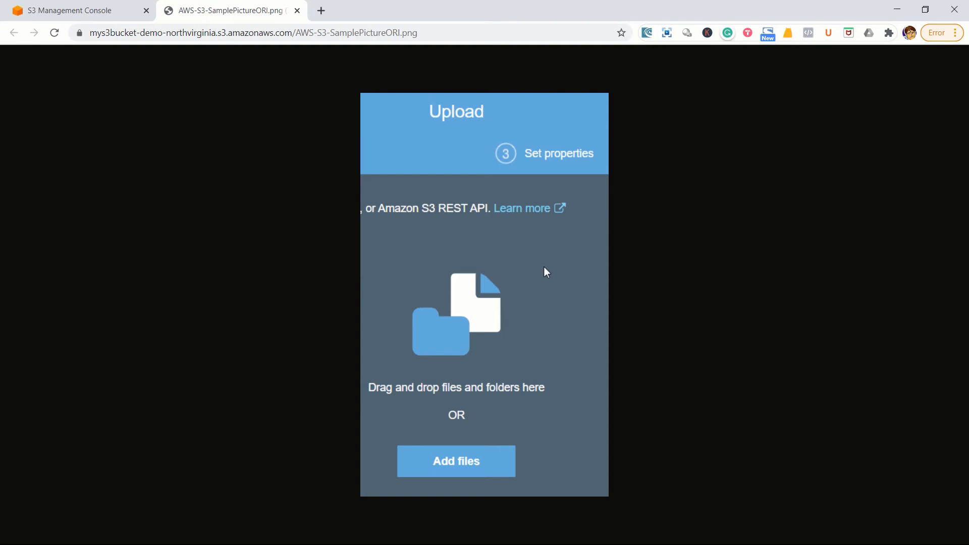
{"action": "left_click", "coordinate": [296, 10]}
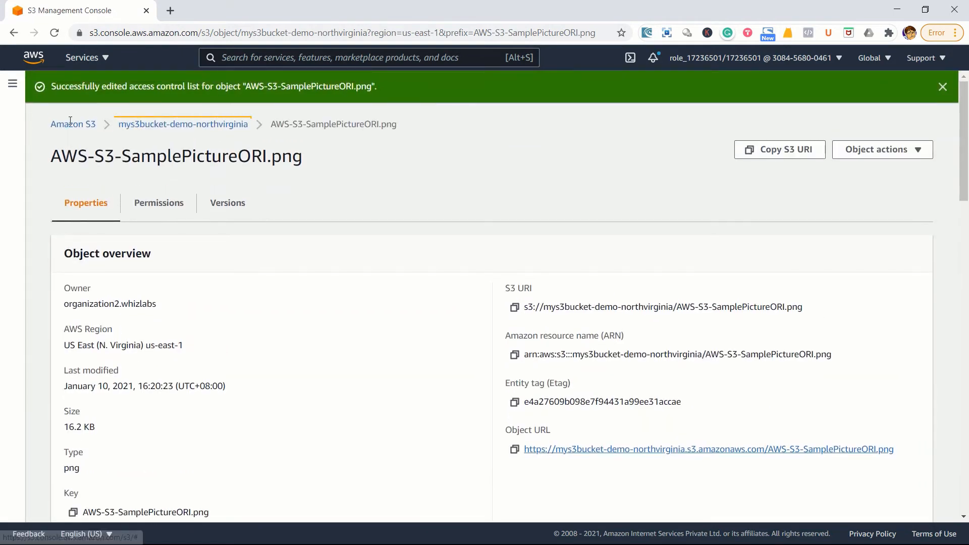
Go to the permissions of the mys3bucket-demo-northvirginia bucket and open its bucket policy for editing
{"action": "left_click", "coordinate": [135, 121]}
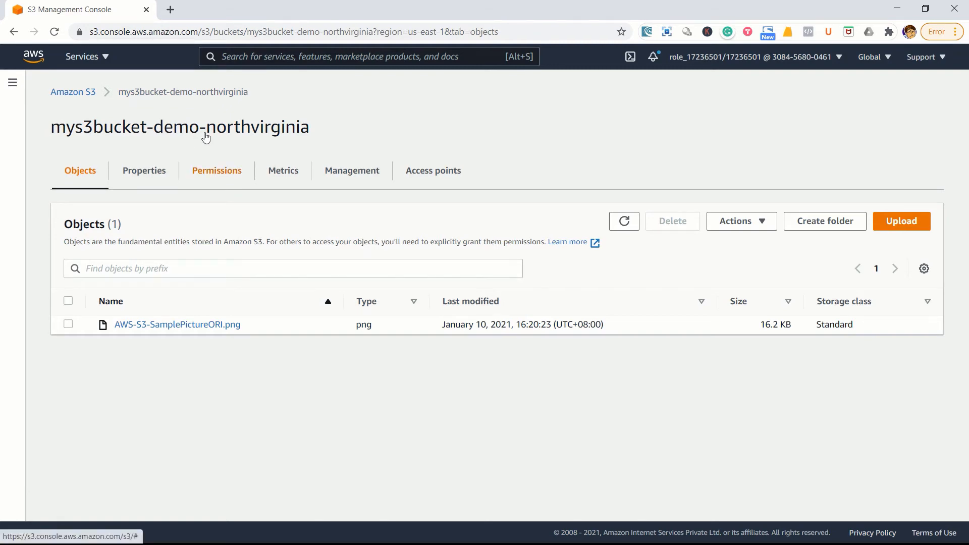
{"action": "left_click", "coordinate": [217, 170]}
{"action": "scroll", "coordinate": [383, 250], "scroll_direction": "down", "scroll_amount": 2}
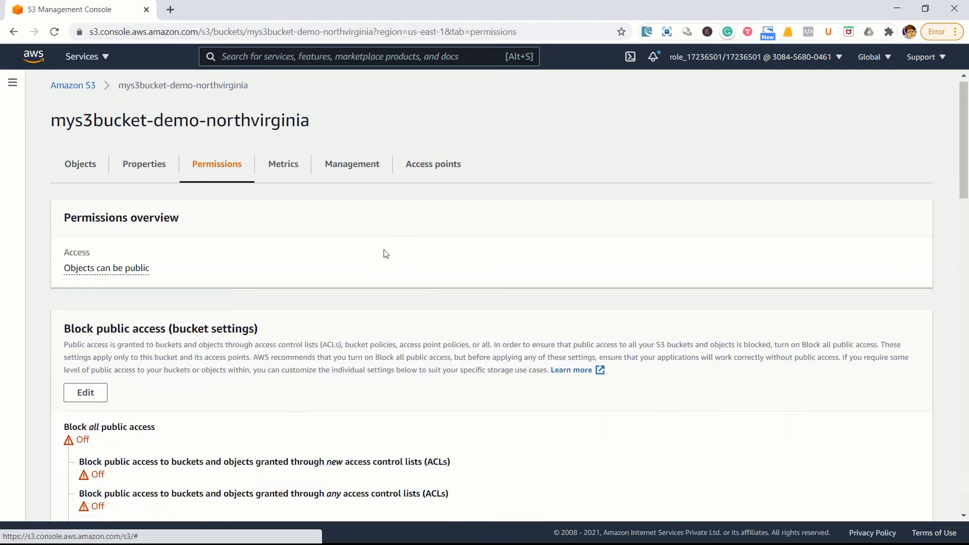
{"action": "scroll", "coordinate": [384, 251], "scroll_direction": "down", "scroll_amount": 3}
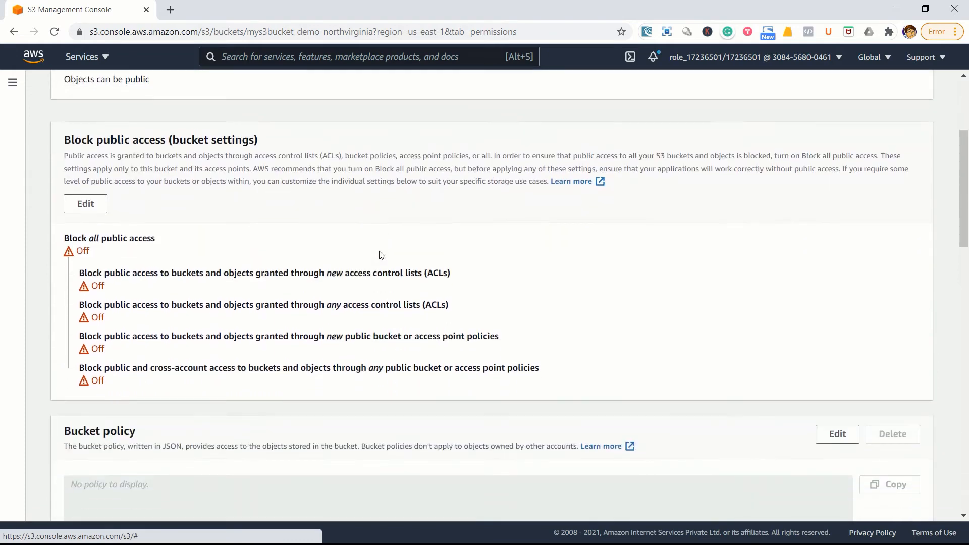
{"action": "scroll", "coordinate": [378, 253], "scroll_direction": "down", "scroll_amount": 4}
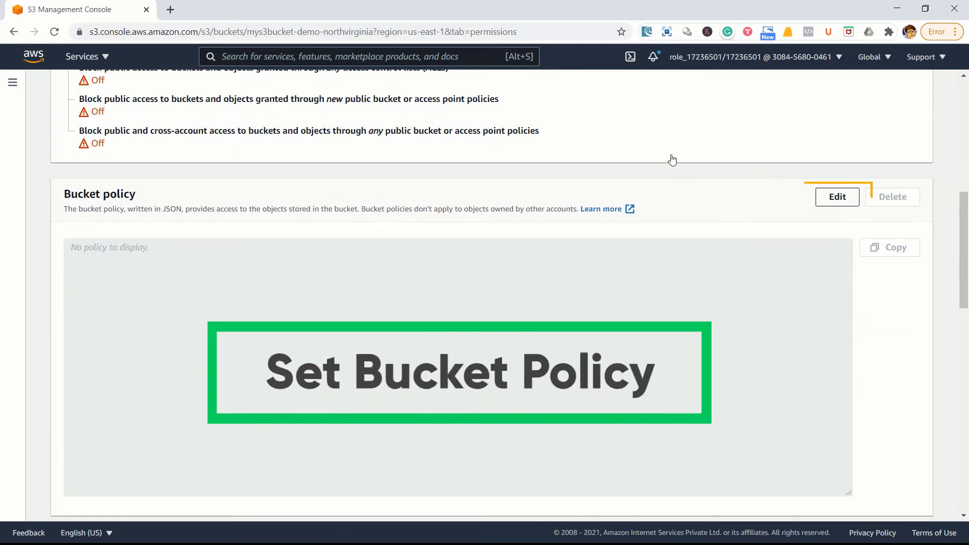
{"action": "left_click", "coordinate": [838, 196]}
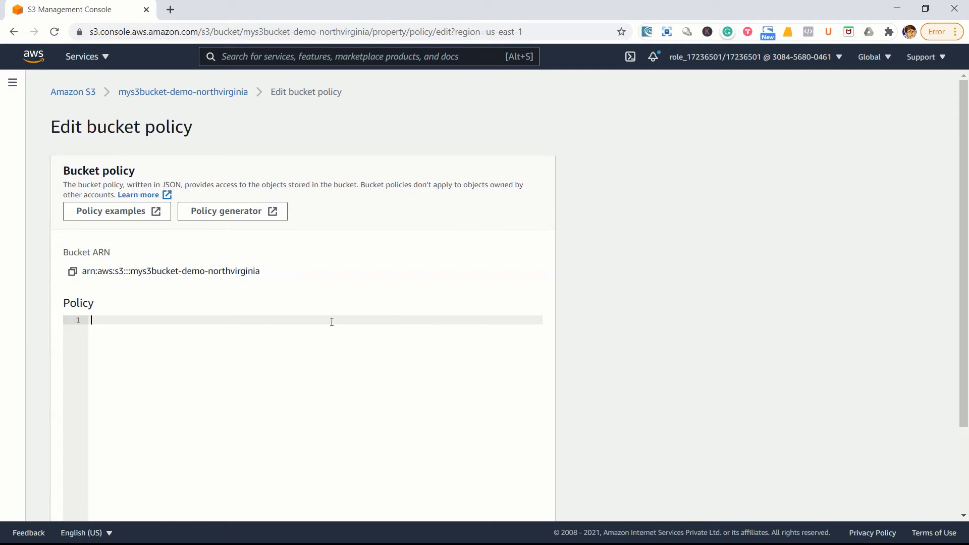
Open the bucket in a second browser tab and copy its ARN from the bucket properties
{"action": "right_click", "coordinate": [126, 80]}
{"action": "key", "text": "Down"}
{"action": "key", "text": "Return"}
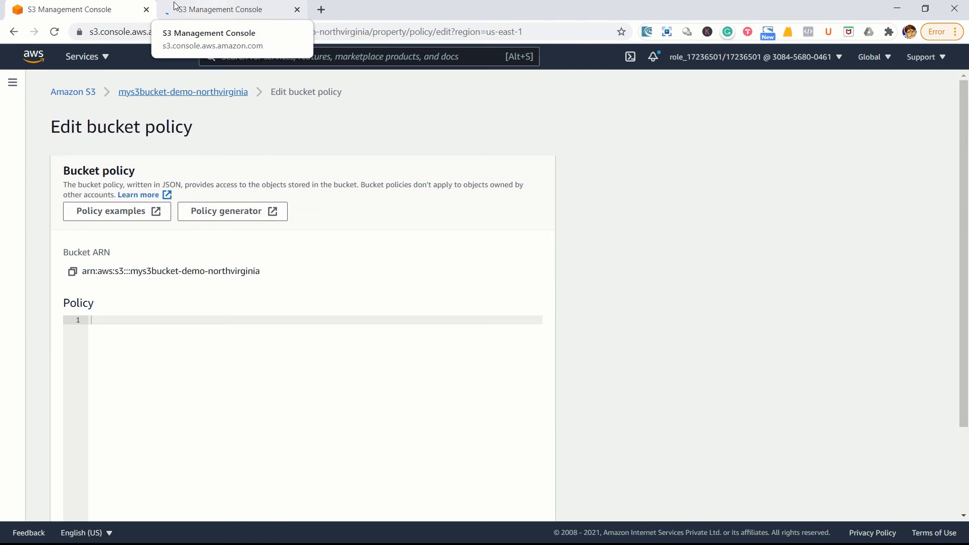
{"action": "left_click", "coordinate": [174, 6]}
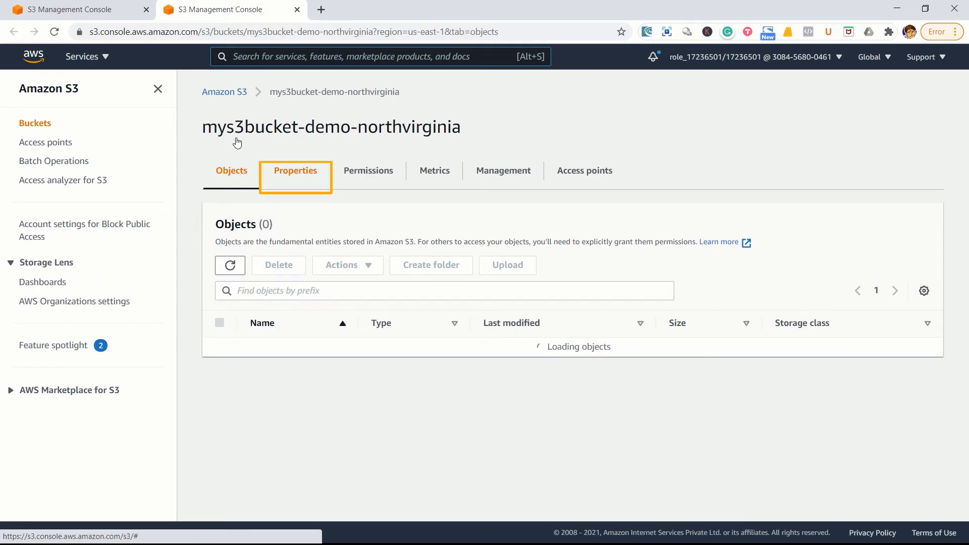
{"action": "left_click", "coordinate": [295, 171]}
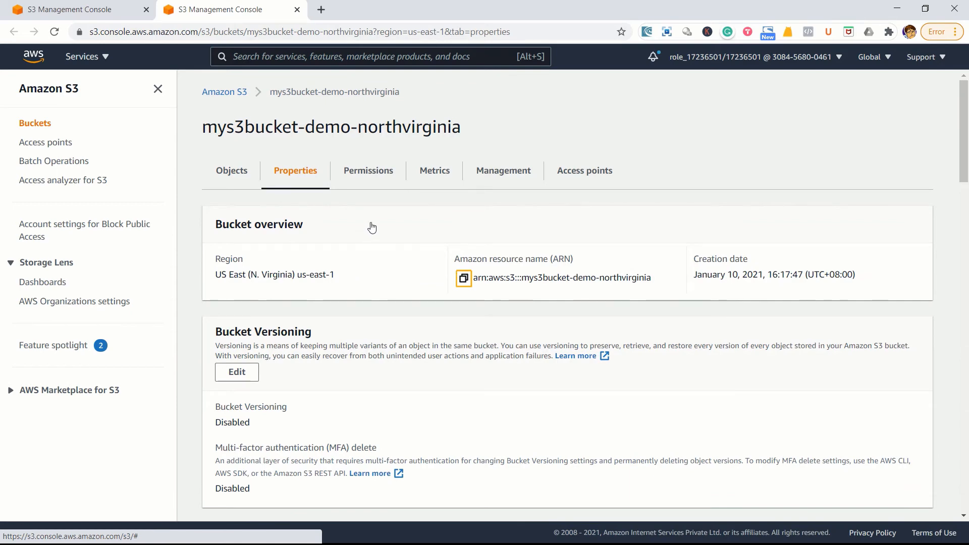
{"action": "left_click", "coordinate": [464, 278]}
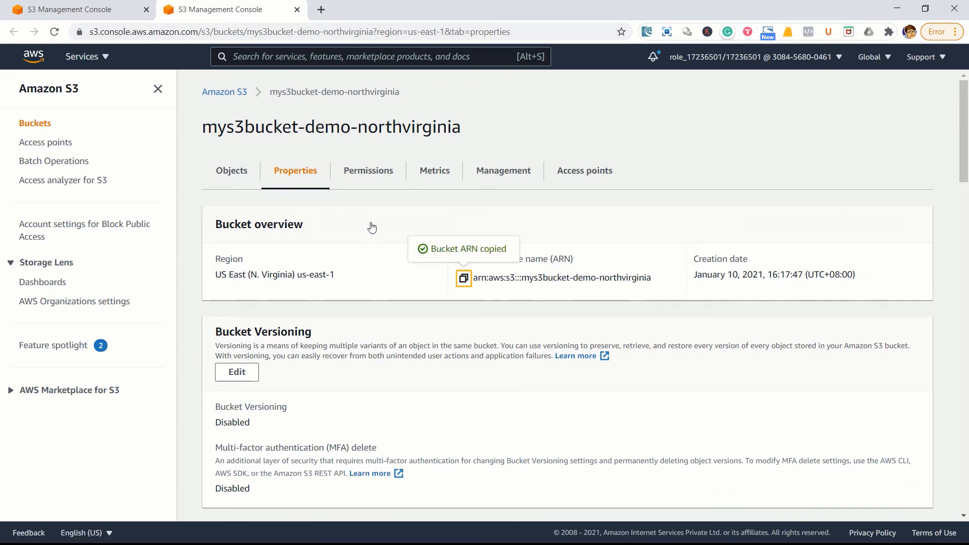
Paste the bucket ARN into the policy editor and, below it, the Policy1 JSON template that allows s3:GetObject for all principals
{"action": "left_click", "coordinate": [87, 13]}
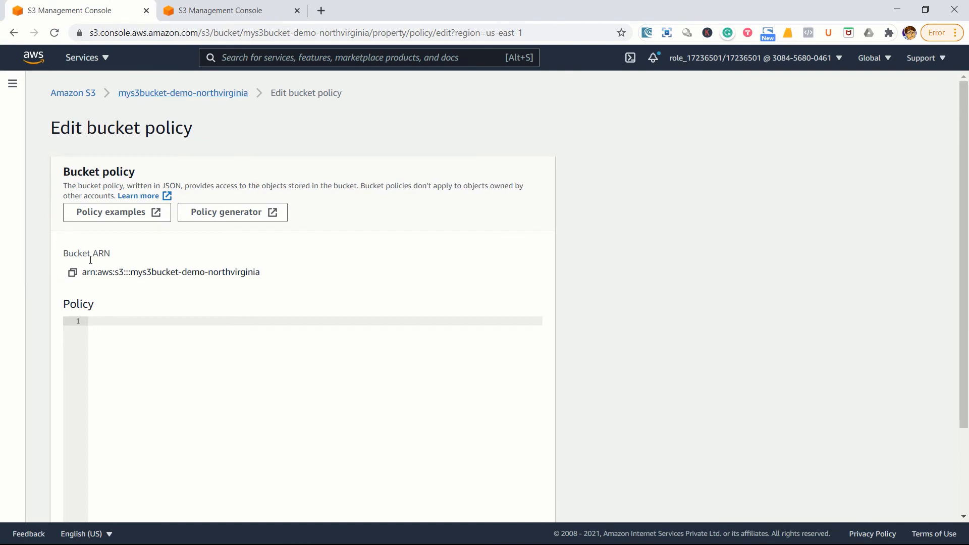
{"action": "key", "text": "ctrl+v"}
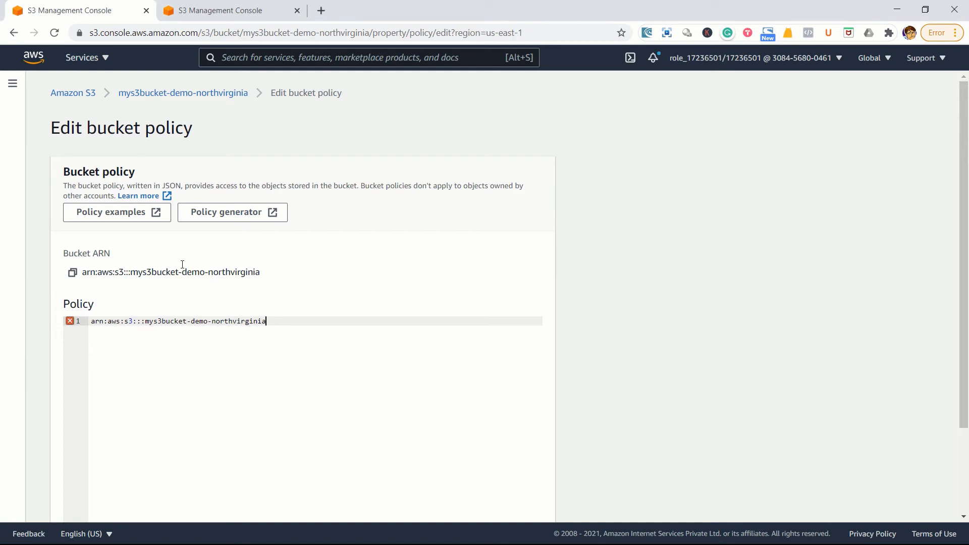
{"action": "key", "text": "Return"}
{"action": "key", "text": "Return"}
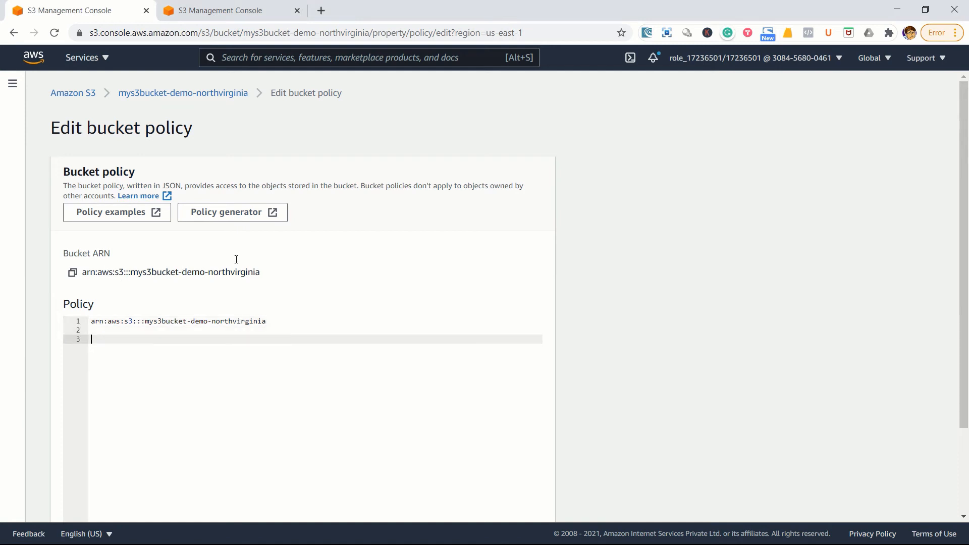
{"action": "key", "text": "ctrl+v"}
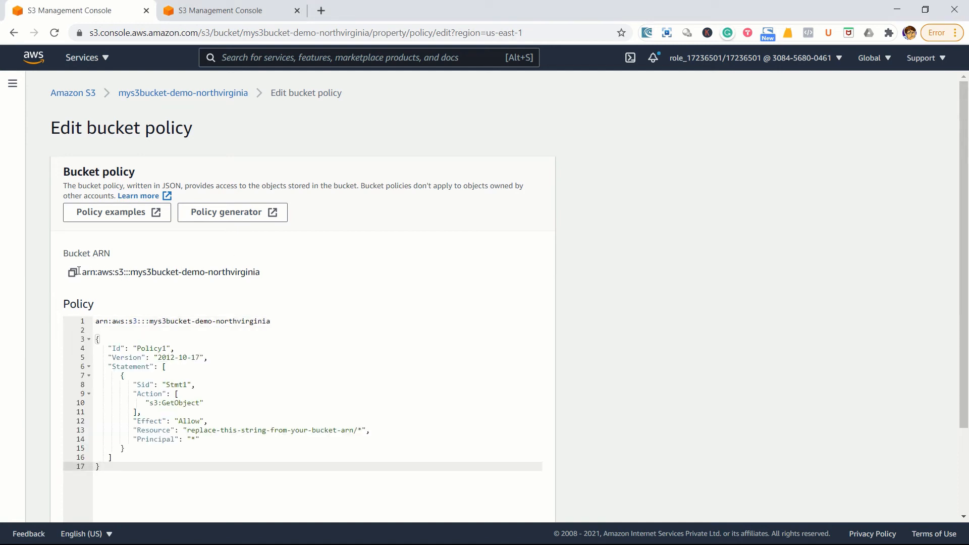
Copy the ARN above the policy JSON, and remove that line and the blank line beneath it
{"action": "left_click_drag", "start_coordinate": [75, 271], "coordinate": [157, 287]}
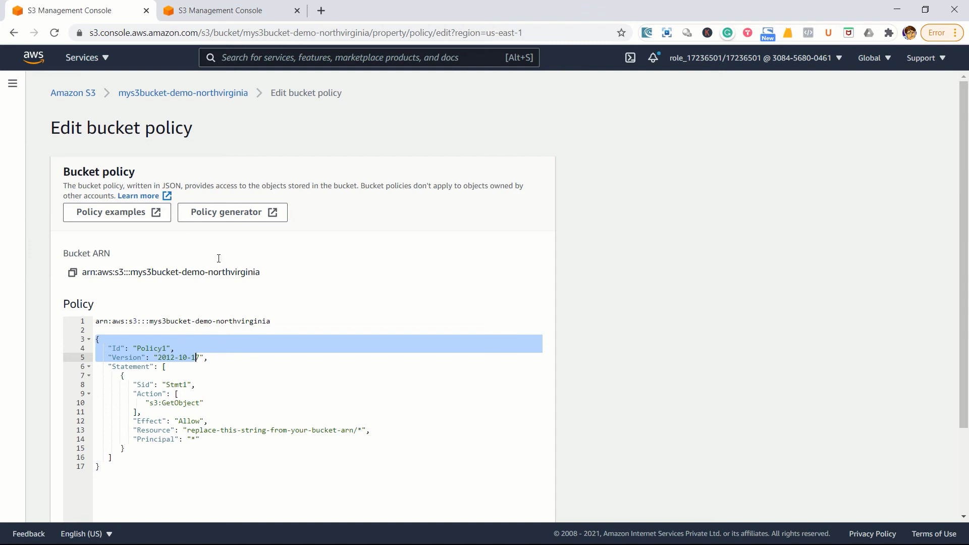
{"action": "mouse_move", "coordinate": [274, 321]}
{"action": "left_mouse_down"}
{"action": "mouse_move", "coordinate": [111, 329]}
{"action": "mouse_move", "coordinate": [94, 321]}
{"action": "left_mouse_up"}
{"action": "key", "text": "ctrl+c"}
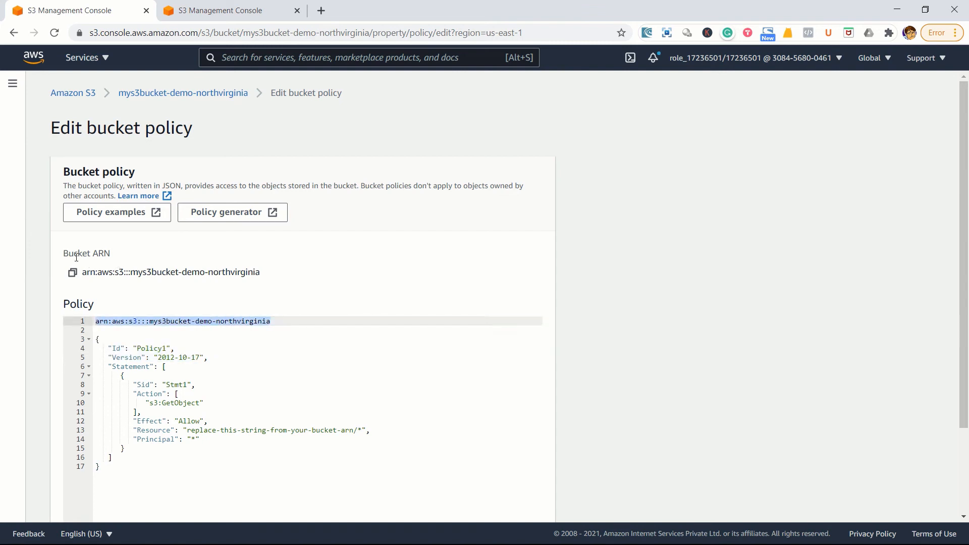
{"action": "key", "text": "BackSpace"}
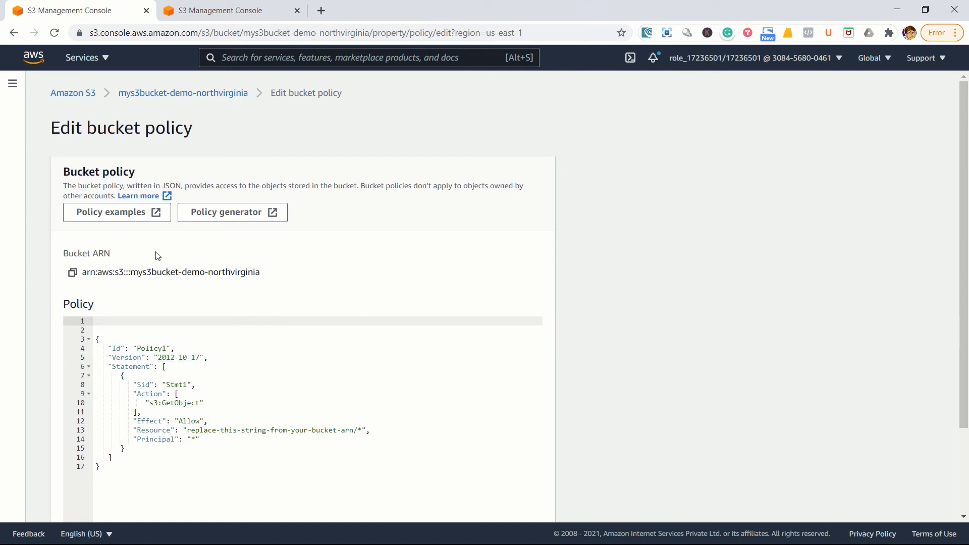
{"action": "key", "text": "Delete"}
{"action": "key", "text": "Delete"}
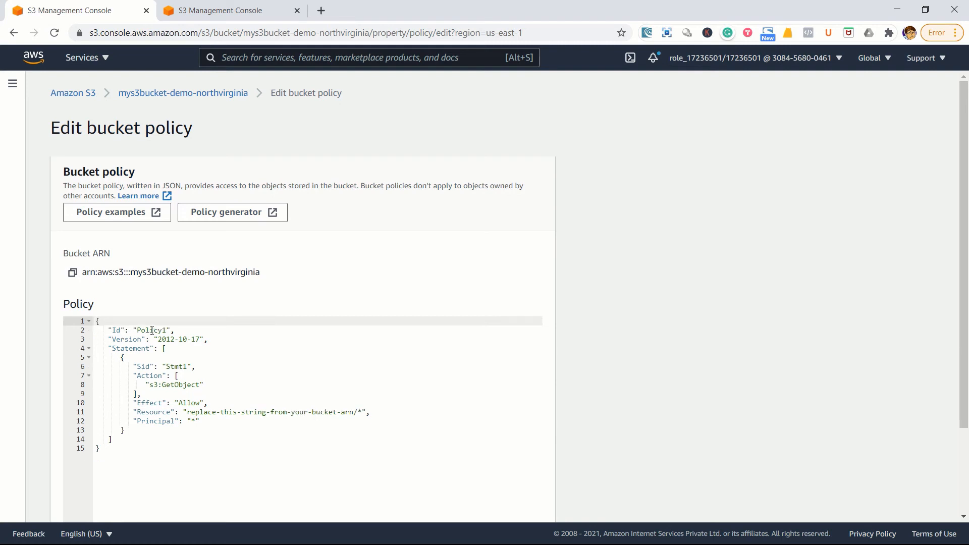
Replace the placeholder Resource string in the policy with the copied ARN arn:aws:s3:::mys3bucket-demo-northvirginia
{"action": "key", "text": "shift+Right"}
{"action": "key", "text": "shift+Right"}
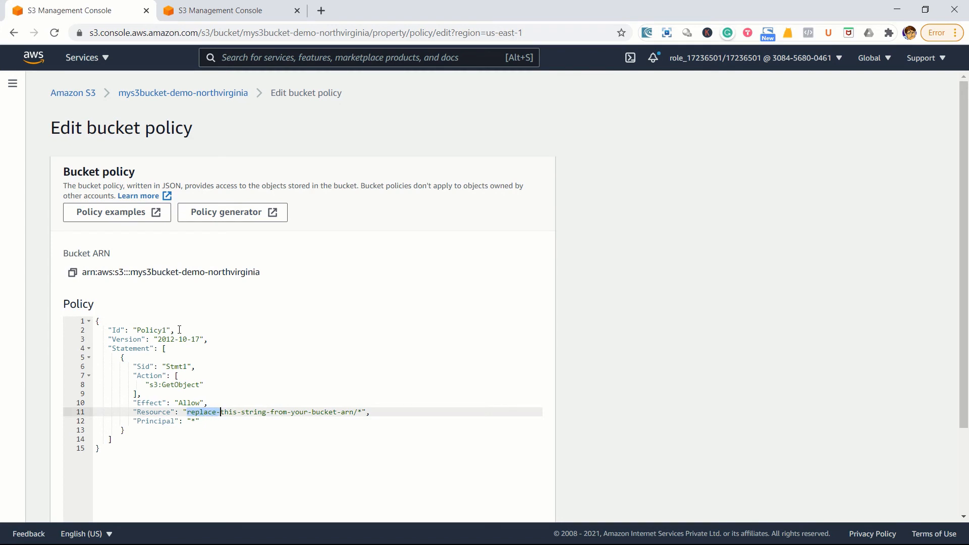
{"action": "key", "text": "shift+Right"}
{"action": "key", "text": "shift+Right"}
{"action": "key", "text": "shift+Right"}
{"action": "key", "text": "shift+Right"}
{"action": "key", "text": "shift+Right"}
{"action": "key", "text": "shift+Right"}
{"action": "key", "text": "shift+Right"}
{"action": "key", "text": "shift+Right"}
{"action": "key", "text": "shift+Right"}
{"action": "key", "text": "shift+Right"}
{"action": "key", "text": "shift+Right"}
{"action": "key", "text": "shift+Right"}
{"action": "key", "text": "shift+Right"}
{"action": "key", "text": "shift+Right"}
{"action": "key", "text": "shift+Right"}
{"action": "key", "text": "shift+Right"}
{"action": "key", "text": "shift+Right"}
{"action": "key", "text": "shift+Right"}
{"action": "key", "text": "shift+Right"}
{"action": "key", "text": "shift+Right"}
{"action": "key", "text": "shift+Right"}
{"action": "key", "text": "shift+Right"}
{"action": "key", "text": "shift+Right"}
{"action": "key", "text": "shift+Right"}
{"action": "key", "text": "shift+Right"}
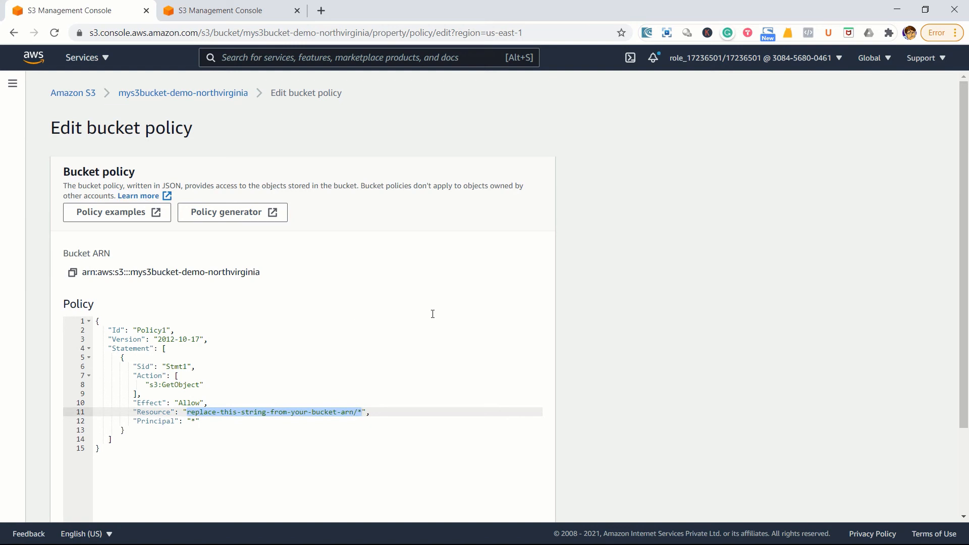
{"action": "key", "text": "ctrl+v"}
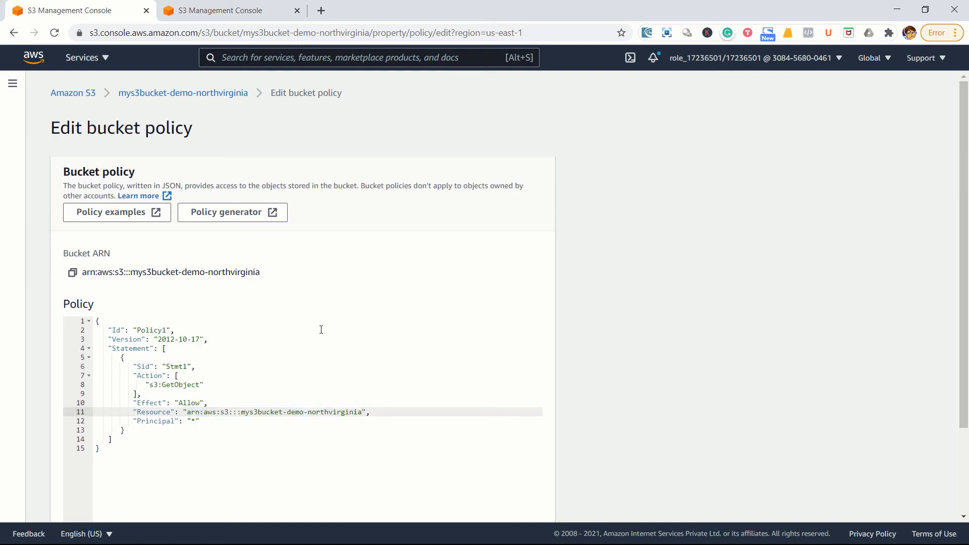
Append /* to the bucket ARN in the policy's Resource value so it covers all objects in the bucket
{"action": "scroll", "coordinate": [347, 326], "scroll_direction": "down", "scroll_amount": 3}
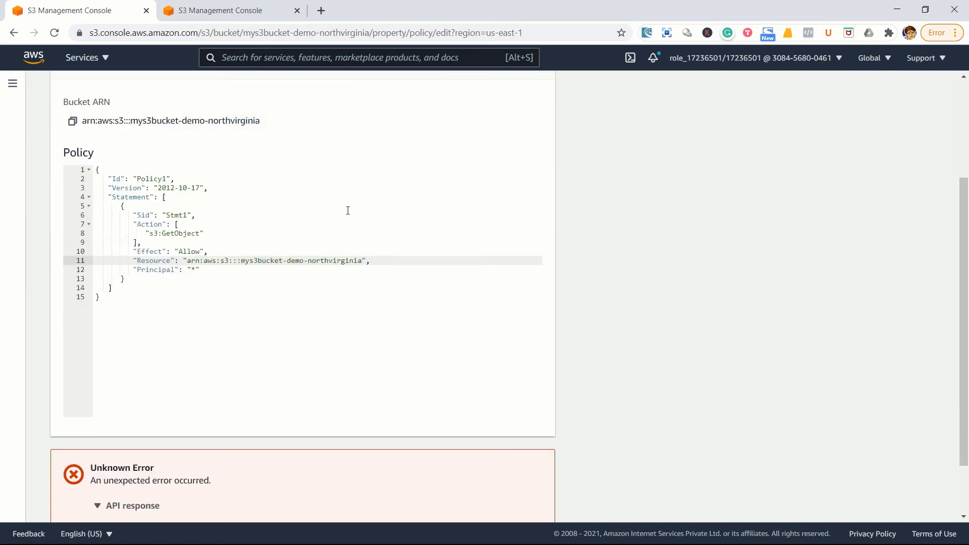
{"action": "type", "text": "/*"}
{"action": "scroll", "coordinate": [522, 325], "scroll_direction": "down", "scroll_amount": 2}
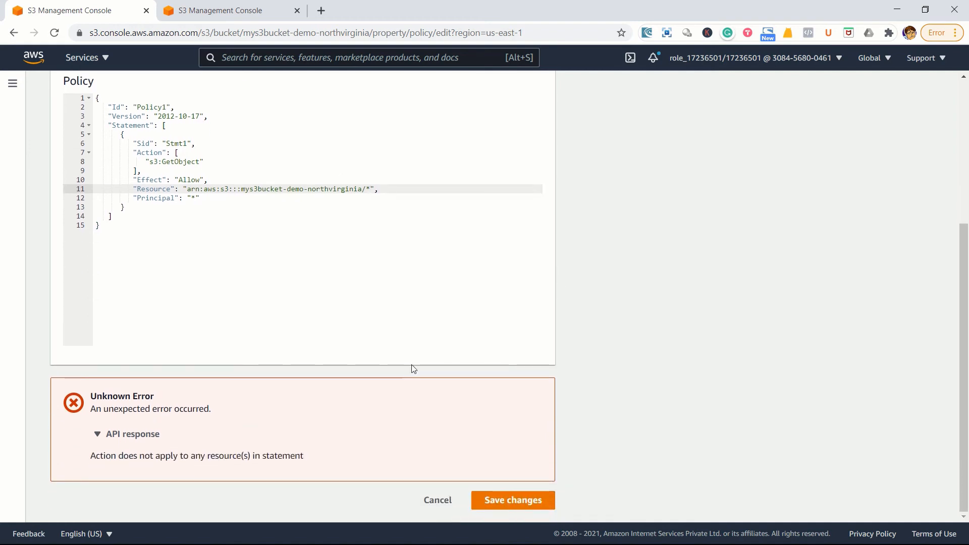
Save the edited bucket policy and go to the object list of mys3bucket-demo-northvirginia
{"action": "left_click", "coordinate": [513, 501]}
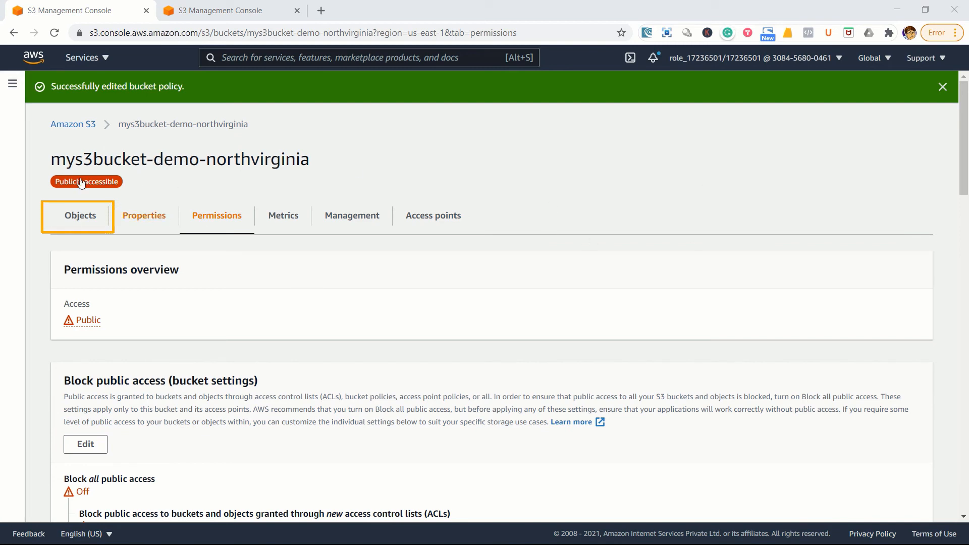
{"action": "left_click", "coordinate": [80, 215]}
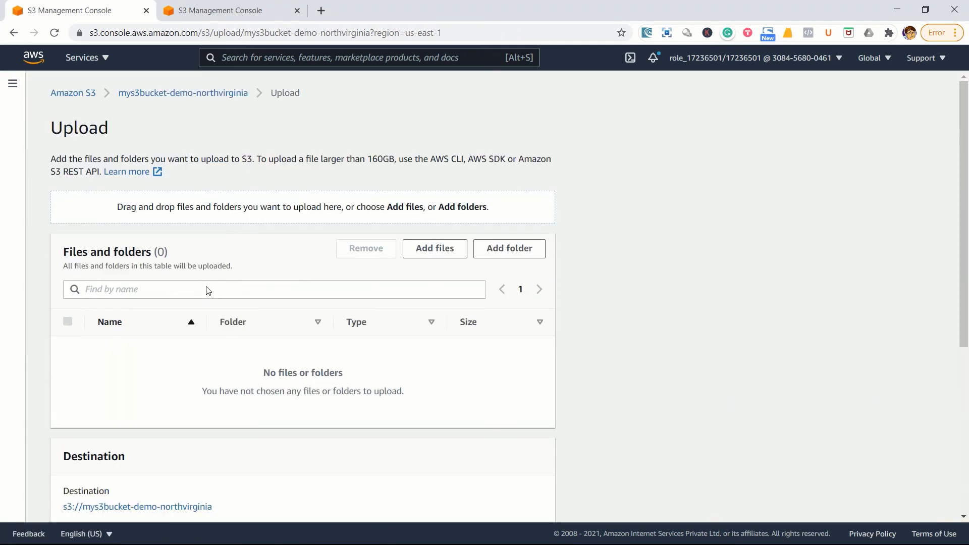
Upload AWS-S3-SamplePicture2.png from the Pictures folder to the mys3bucket-demo-northvirginia bucket
{"action": "left_click", "coordinate": [345, 203]}
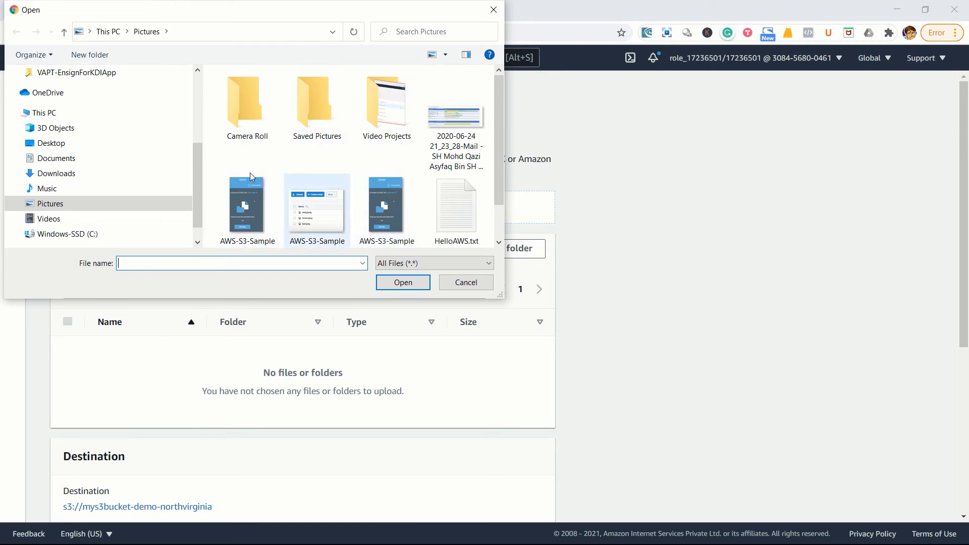
{"action": "left_click", "coordinate": [317, 207]}
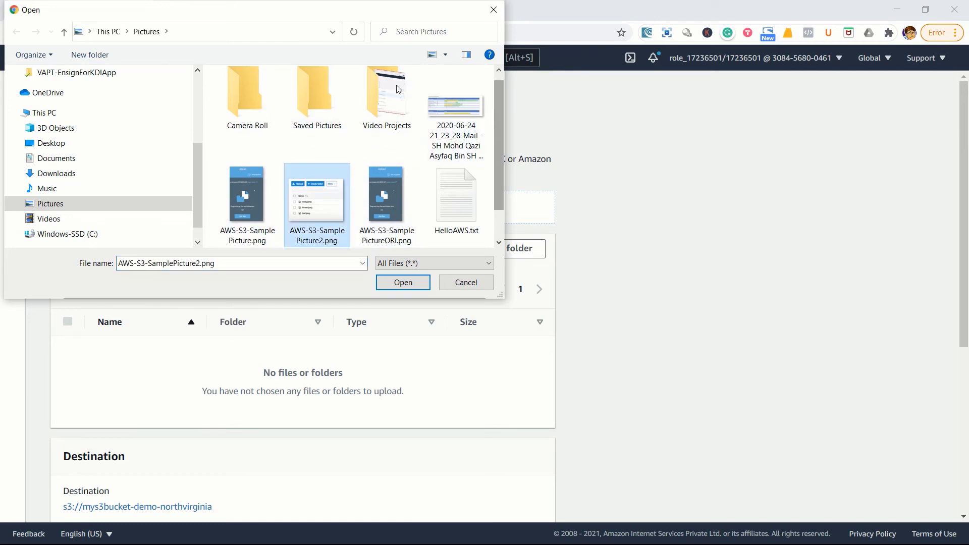
{"action": "double_click", "coordinate": [323, 231]}
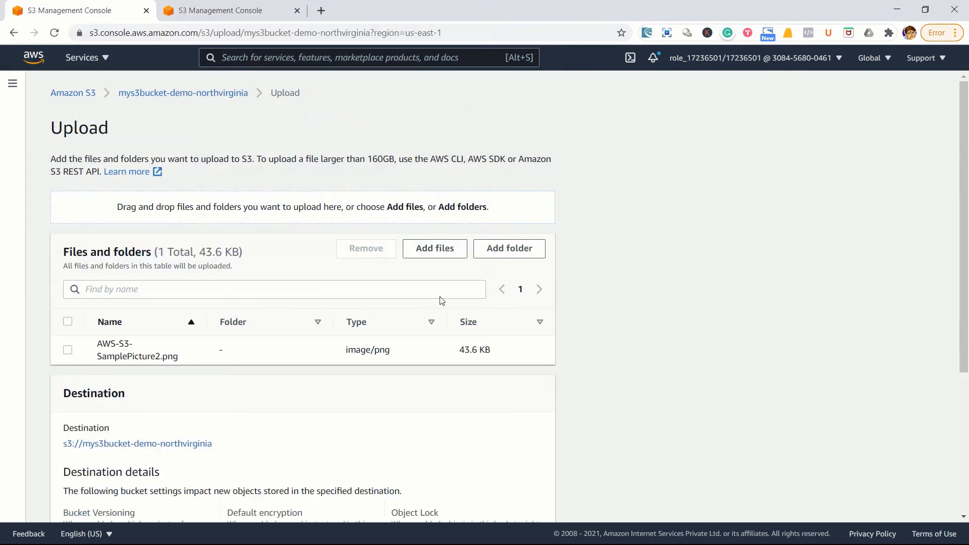
{"action": "scroll", "coordinate": [442, 301], "scroll_direction": "down", "scroll_amount": 4}
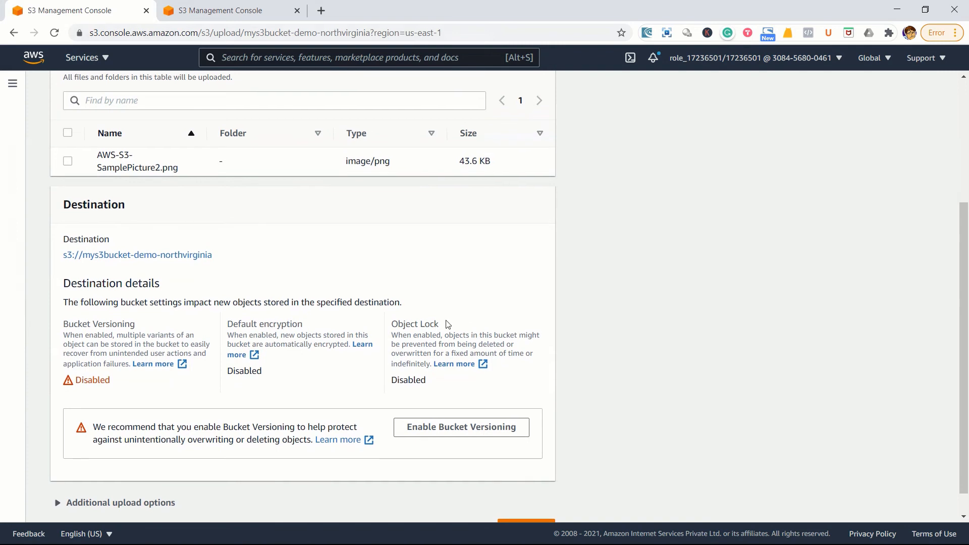
{"action": "scroll", "coordinate": [322, 283], "scroll_direction": "down", "scroll_amount": 1}
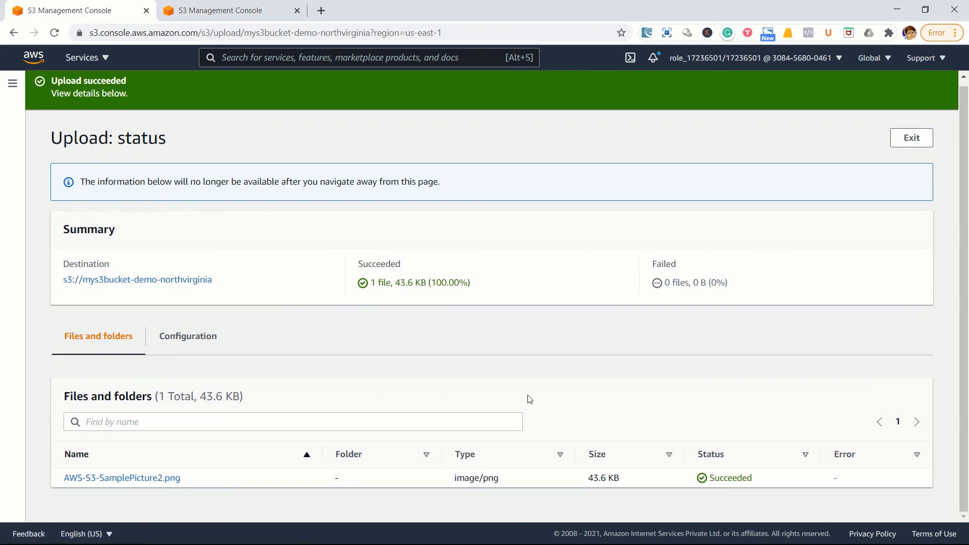
Check the status of the uploaded file and open the destination bucket to review its objects
{"action": "double_click", "coordinate": [730, 478]}
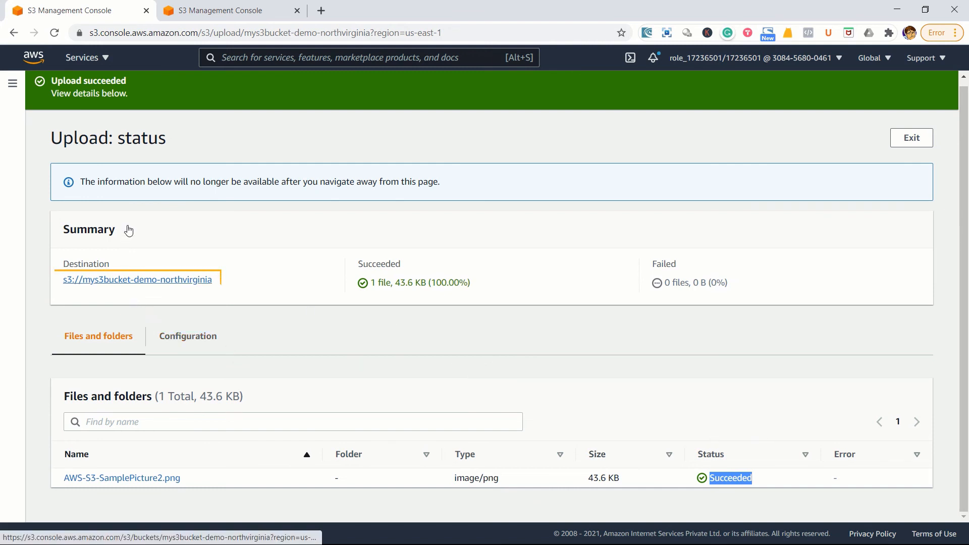
{"action": "left_click", "coordinate": [129, 279]}
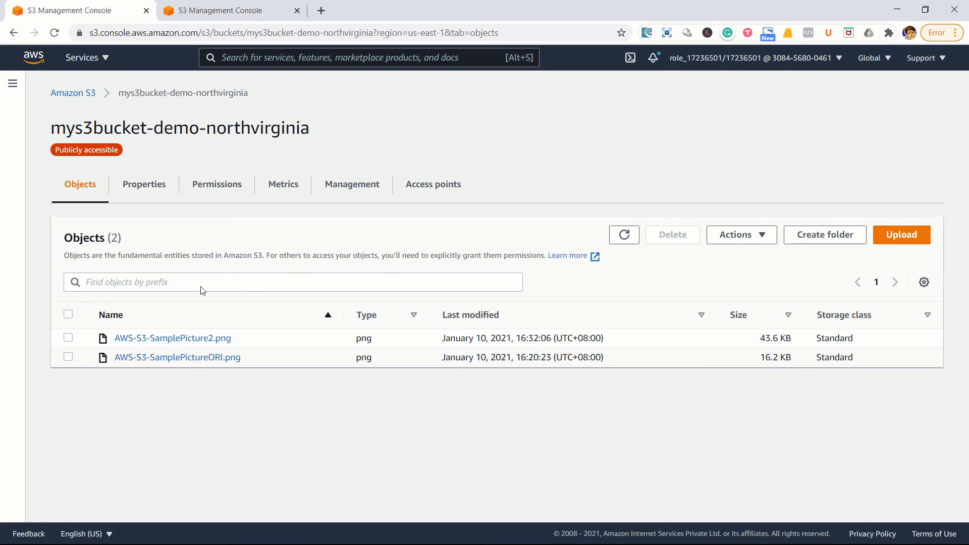
{"action": "left_click_drag", "start_coordinate": [247, 358], "coordinate": [221, 357]}
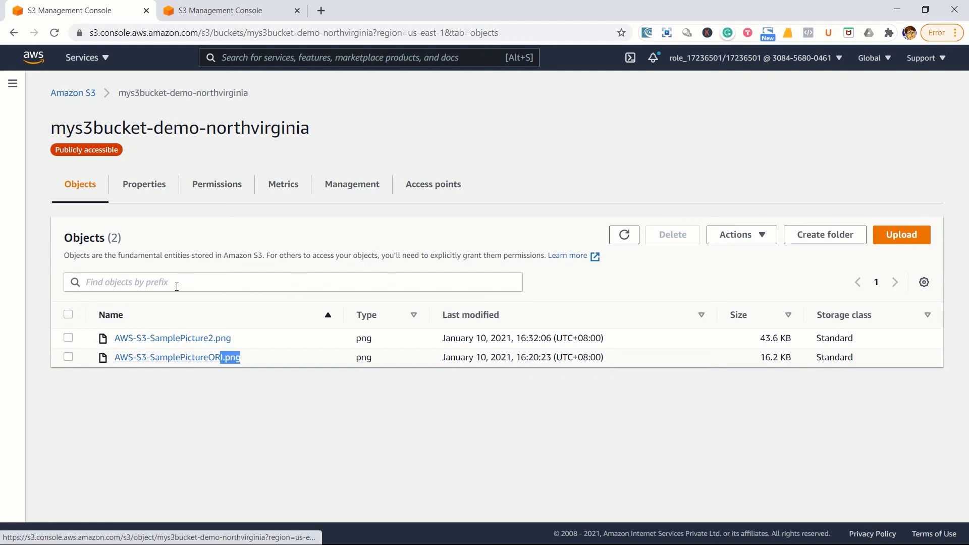
{"action": "left_click", "coordinate": [435, 276]}
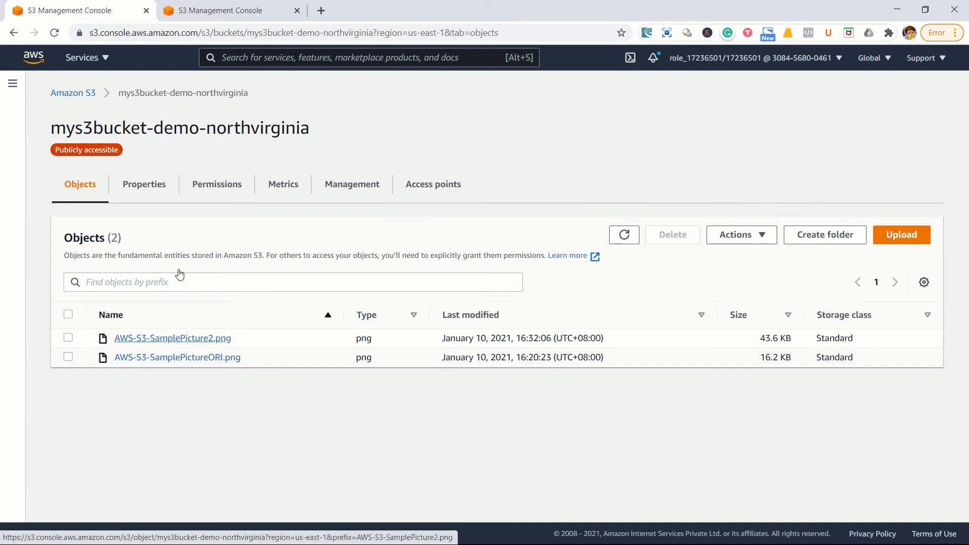
Open the details of AWS-S3-SamplePicture2.png and view its object URL in a new browser tab to test public access
{"action": "left_click", "coordinate": [178, 338]}
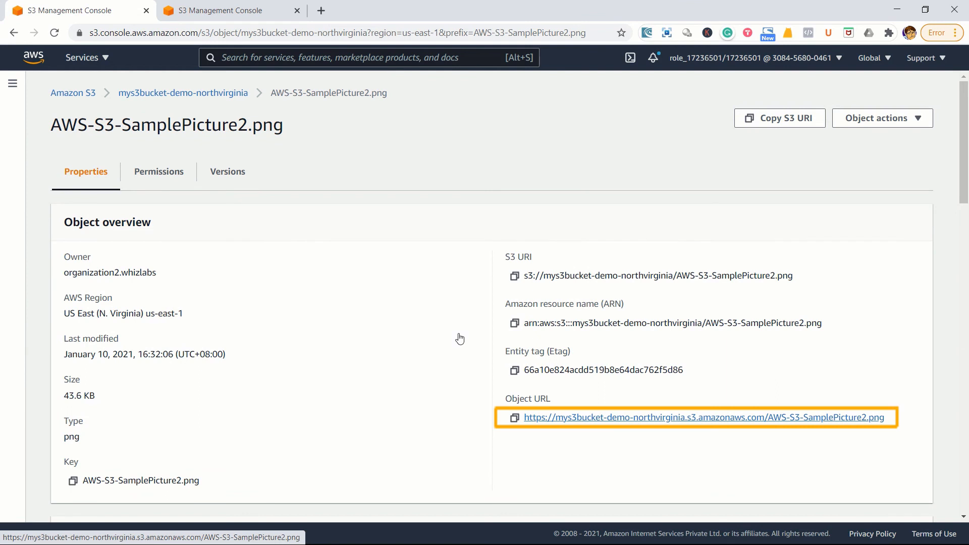
{"action": "right_click", "coordinate": [573, 416]}
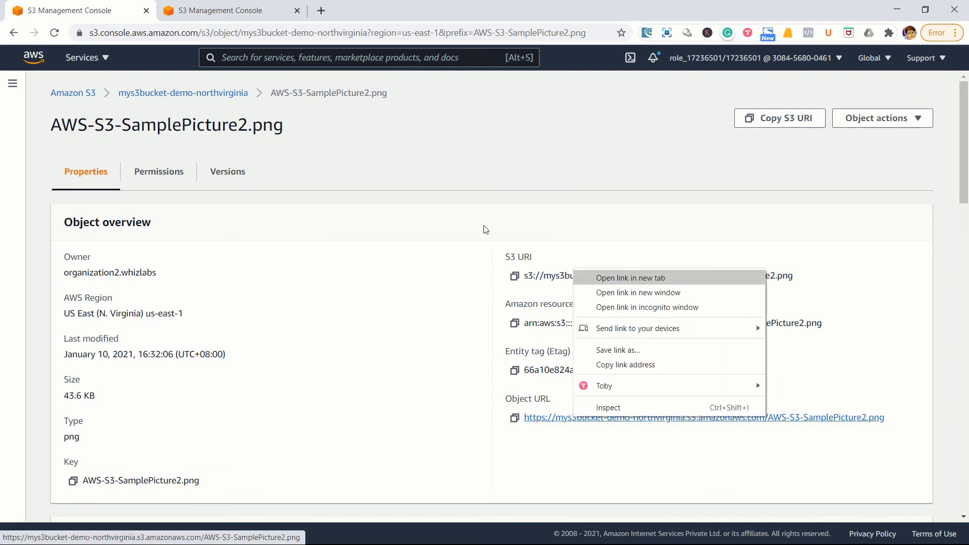
{"action": "key", "text": "Return"}
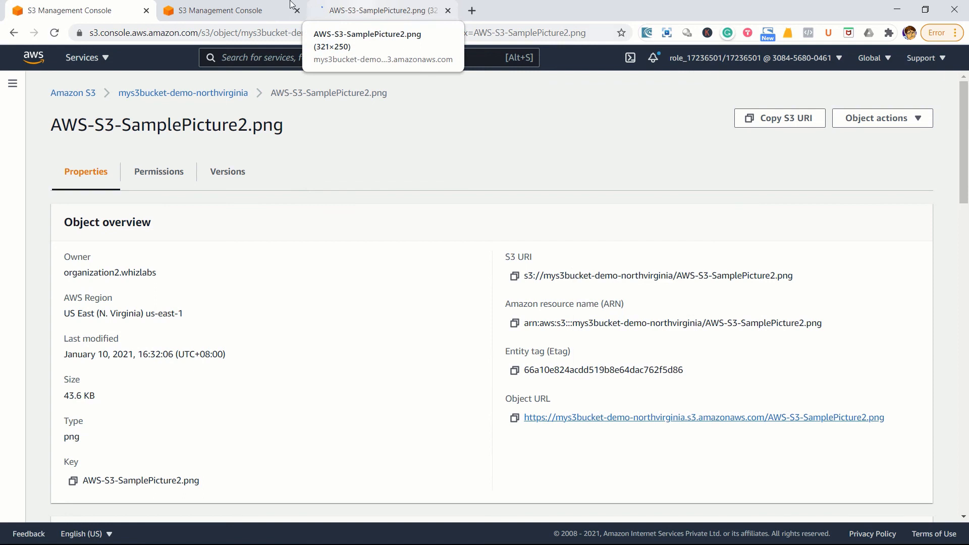
{"action": "left_click", "coordinate": [349, 10]}
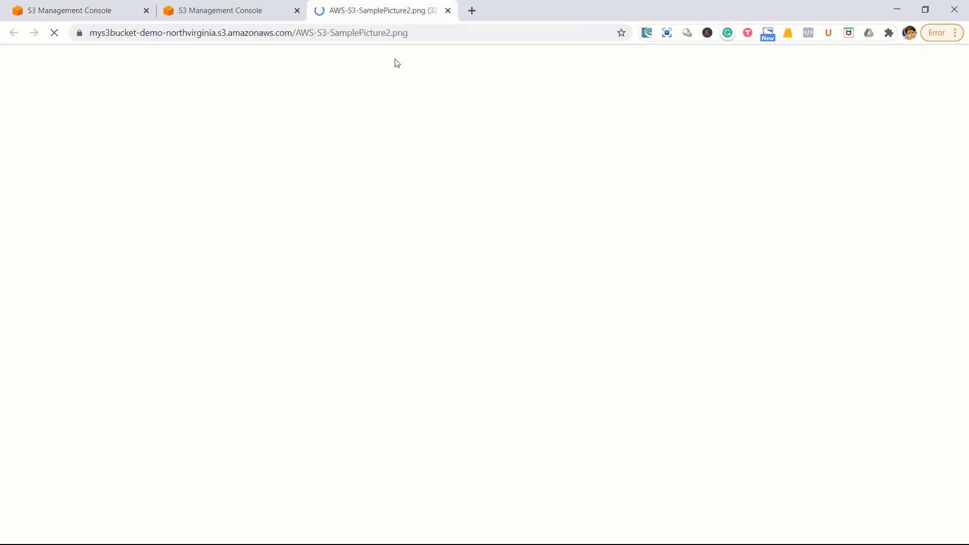